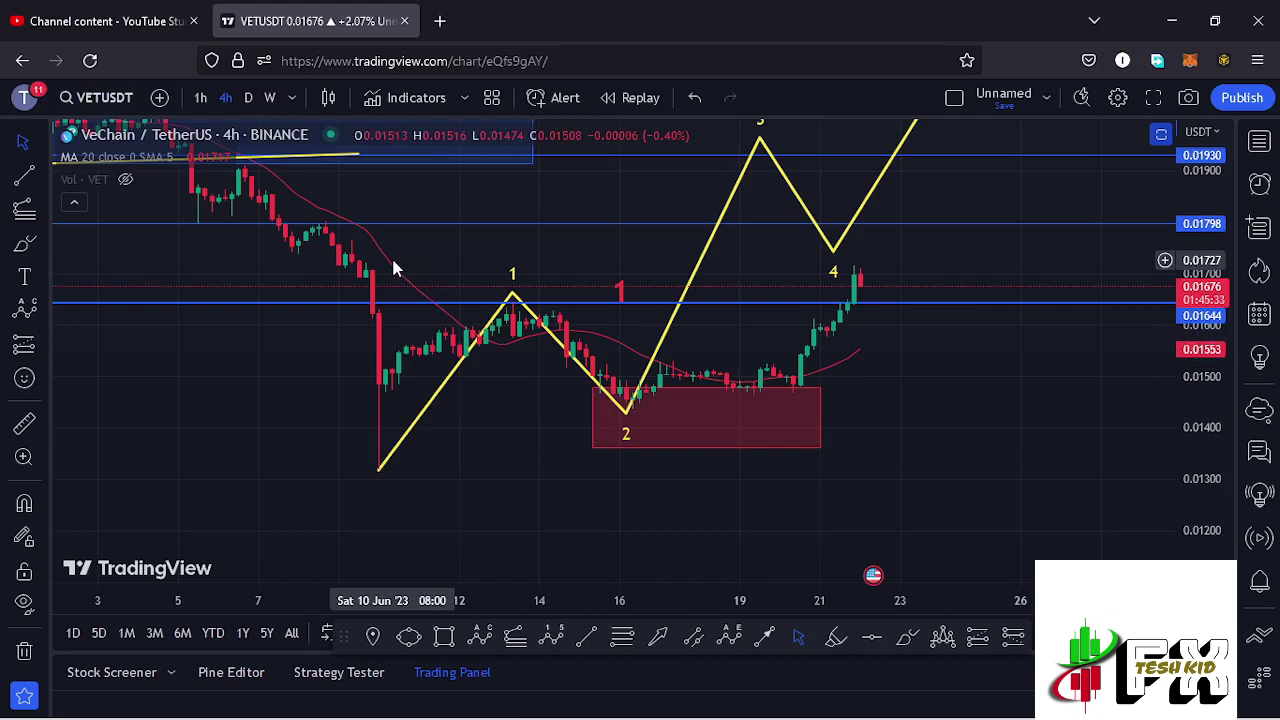
- Lower point 2 of the yellow Elliott wave to about 0.01408 and extend the red zone's starting edge back to Thu 15 Jun
click(380, 473)
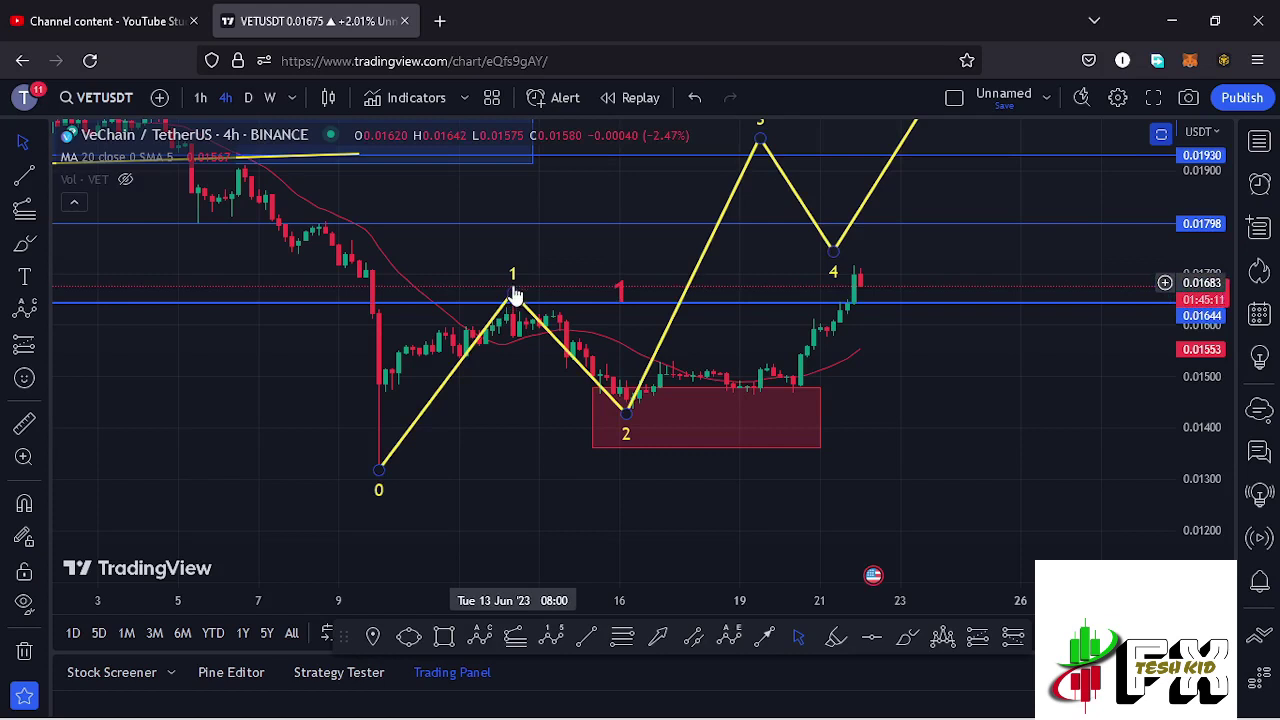
drag(626, 417, 632, 423)
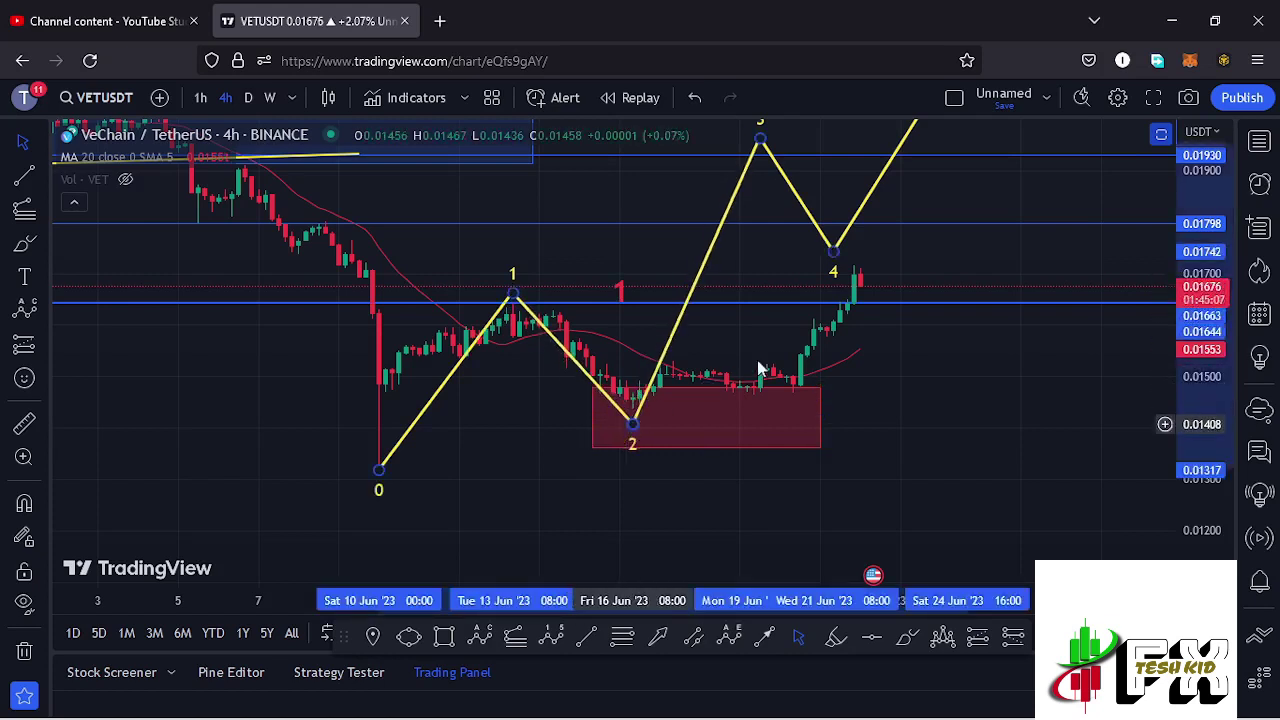
click(743, 336)
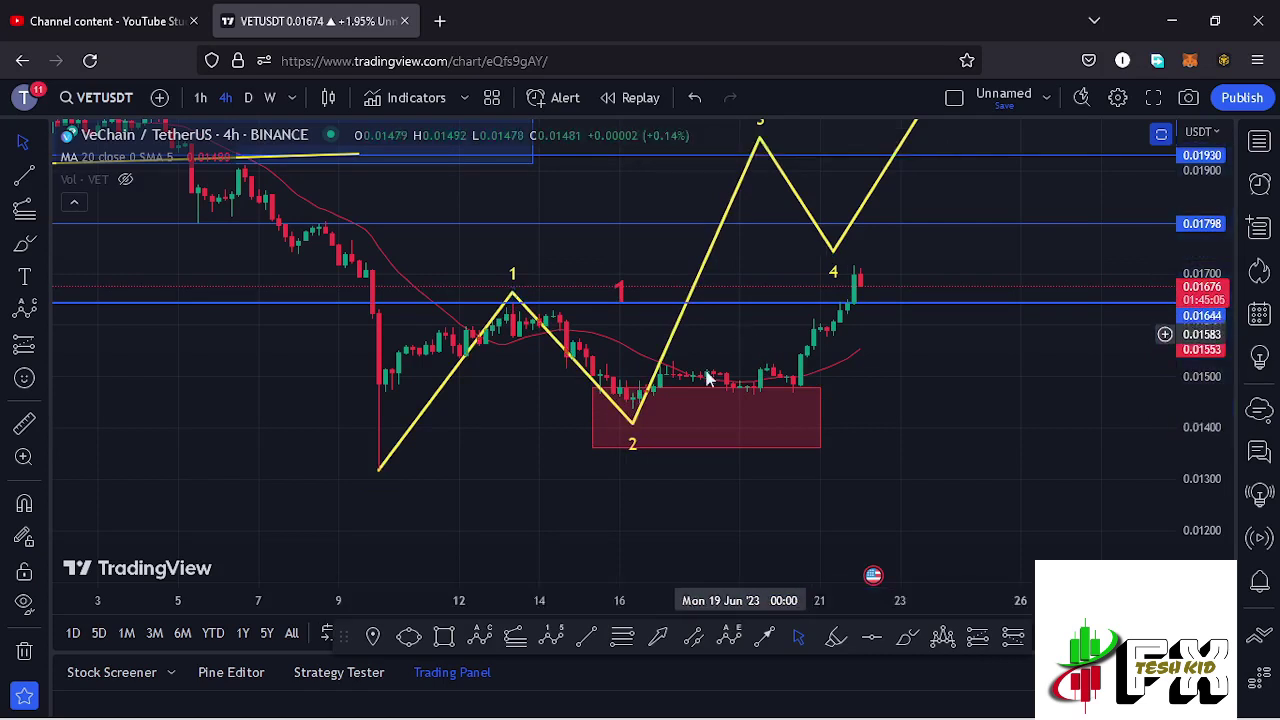
click(592, 417)
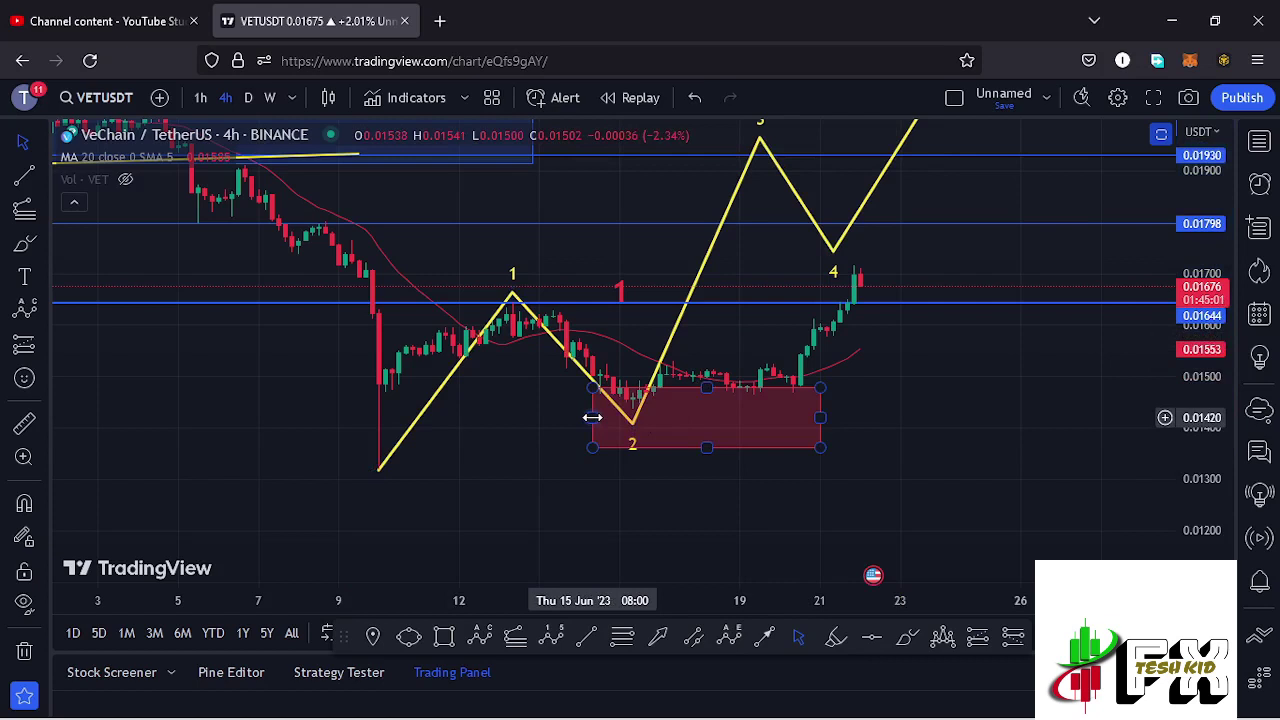
mouse_move(592, 417)
mouse_down()
mouse_move(623, 417)
mouse_move(560, 417)
mouse_move(598, 414)
mouse_move(579, 417)
mouse_up()
- Draw a Fib Retracement from the 10 Jun low at about 0.01318 to the wave 1 high at about 0.01645, ending on 25 Jun
click(627, 641)
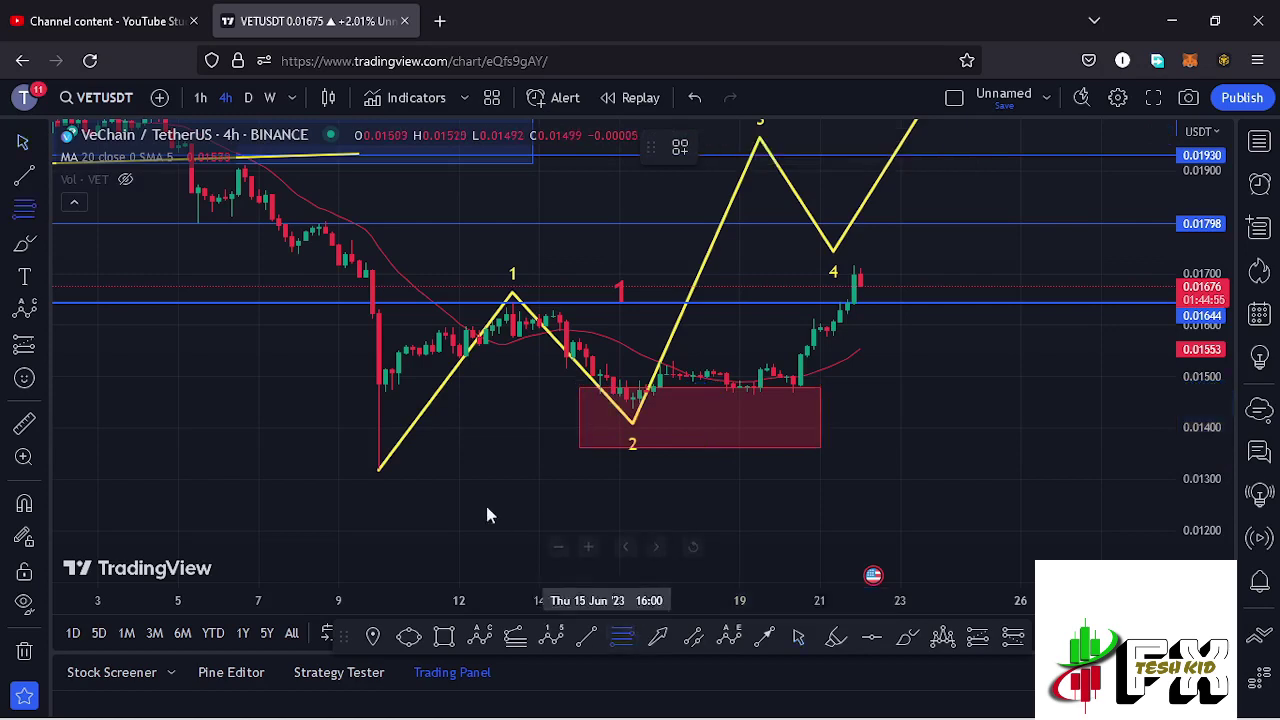
click(380, 470)
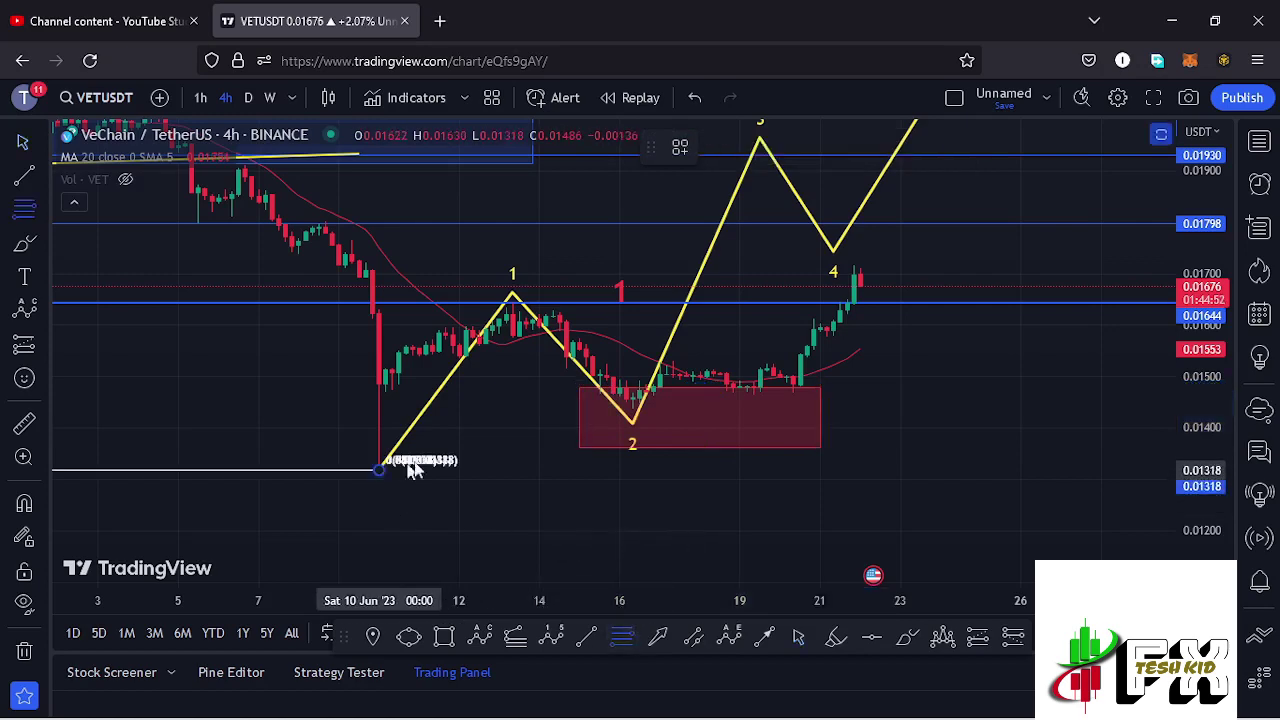
click(983, 301)
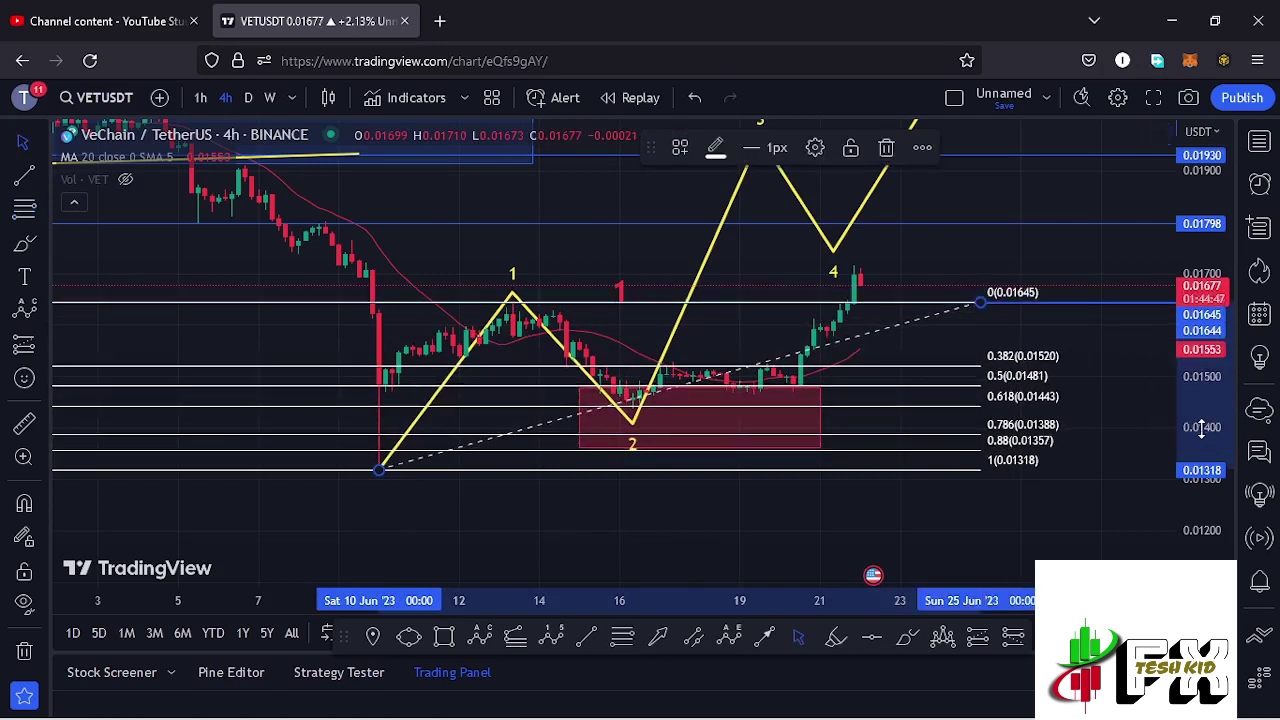
scroll(1204, 428, up, 3)
scroll(1207, 428, up, 2)
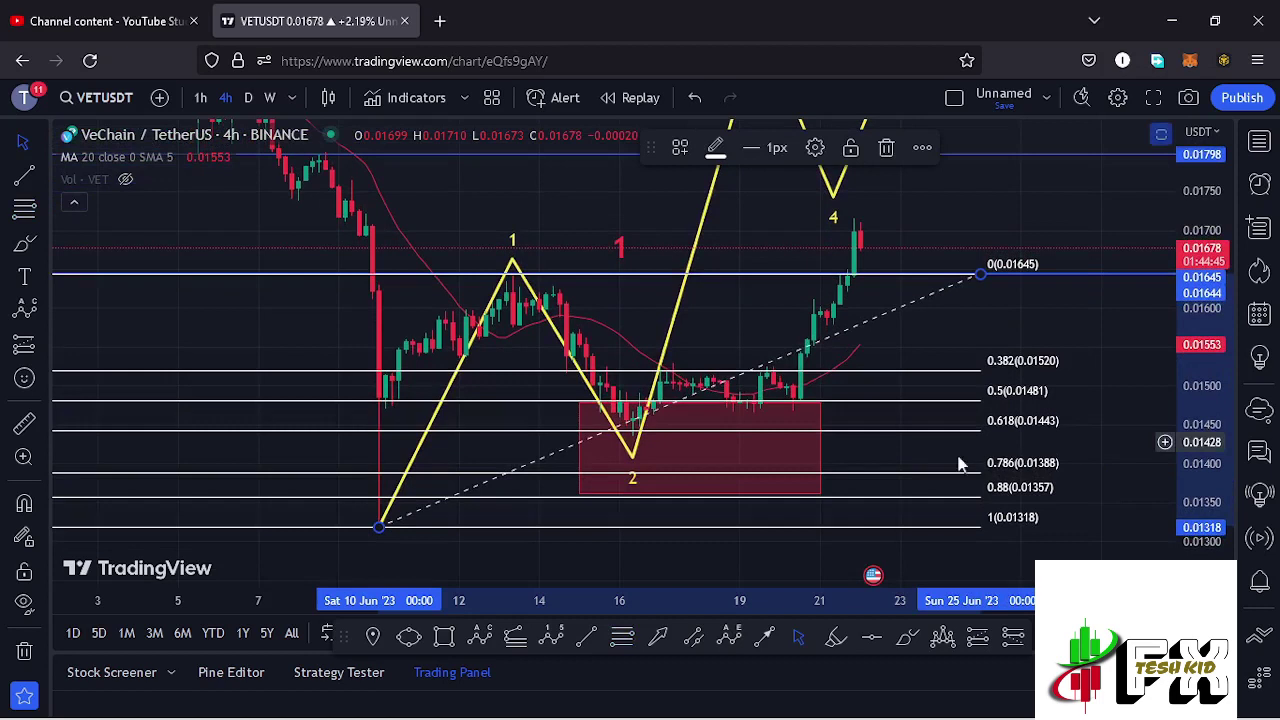
- Raise the red zone's lower edge to the 0.618 Fibonacci level at about 0.01441 and delete the retracement
drag(695, 494, 702, 431)
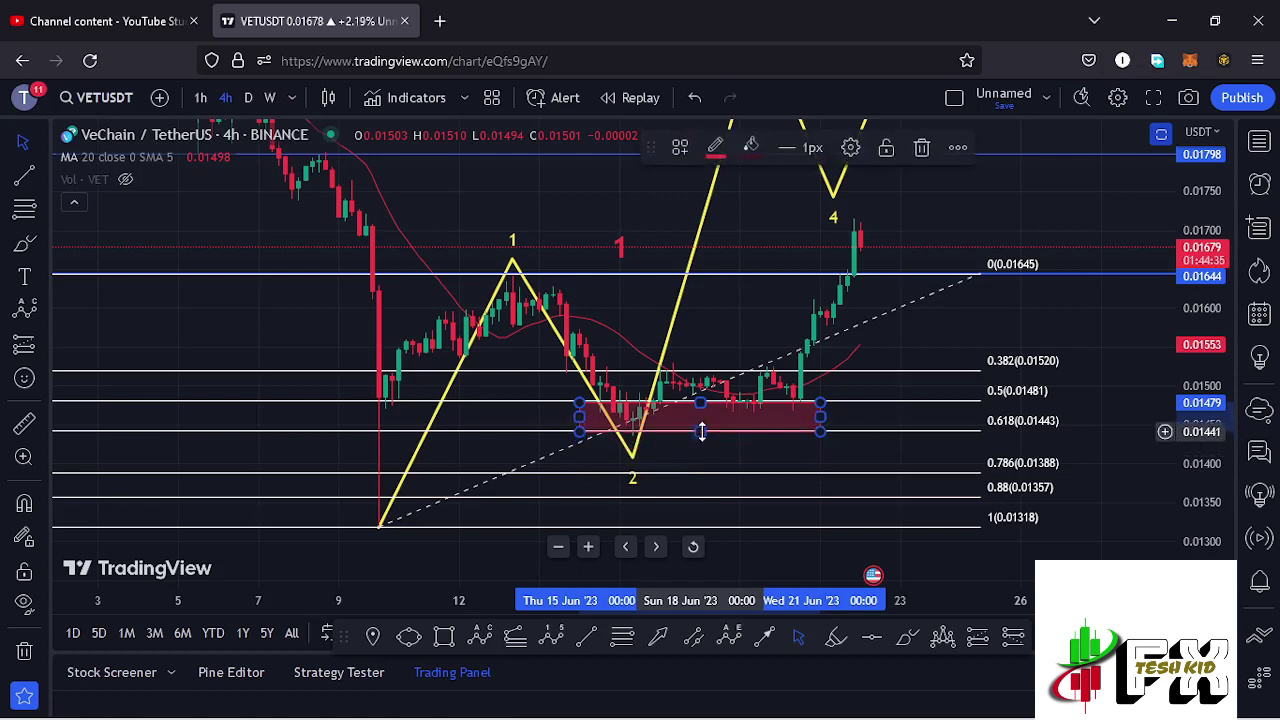
click(981, 279)
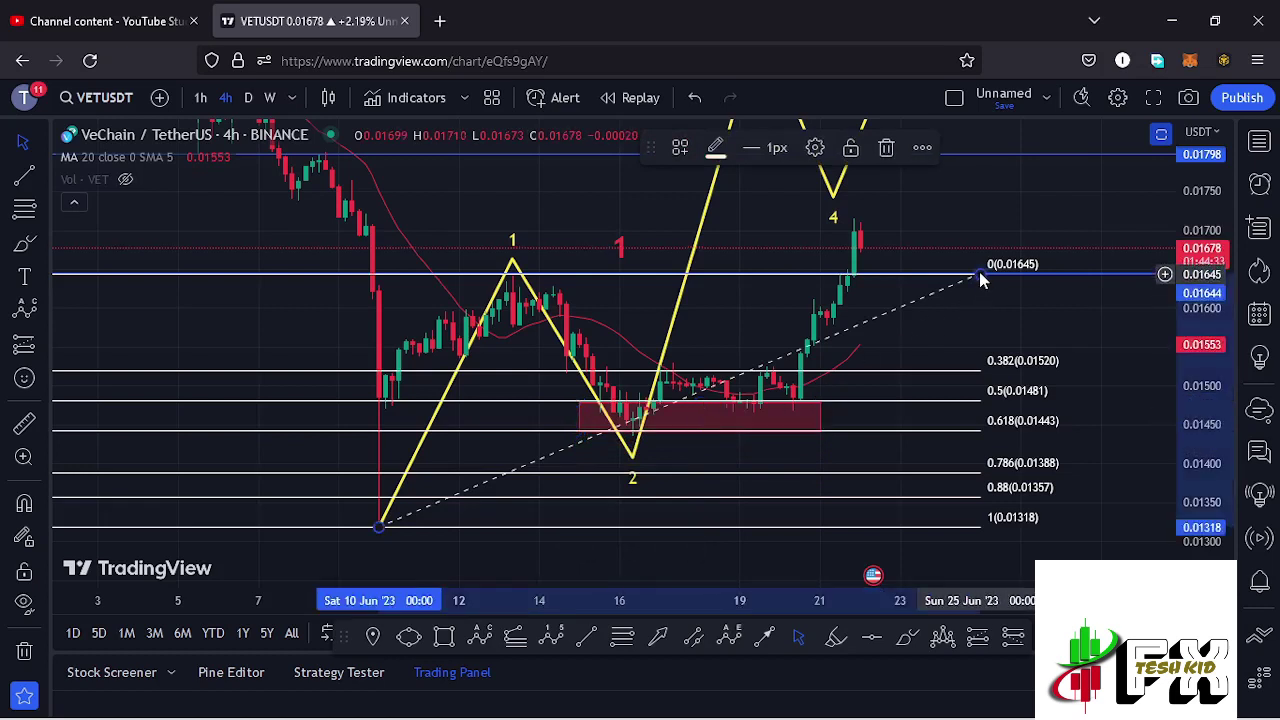
click(886, 148)
drag(1011, 195, 970, 283)
drag(1207, 212, 1205, 234)
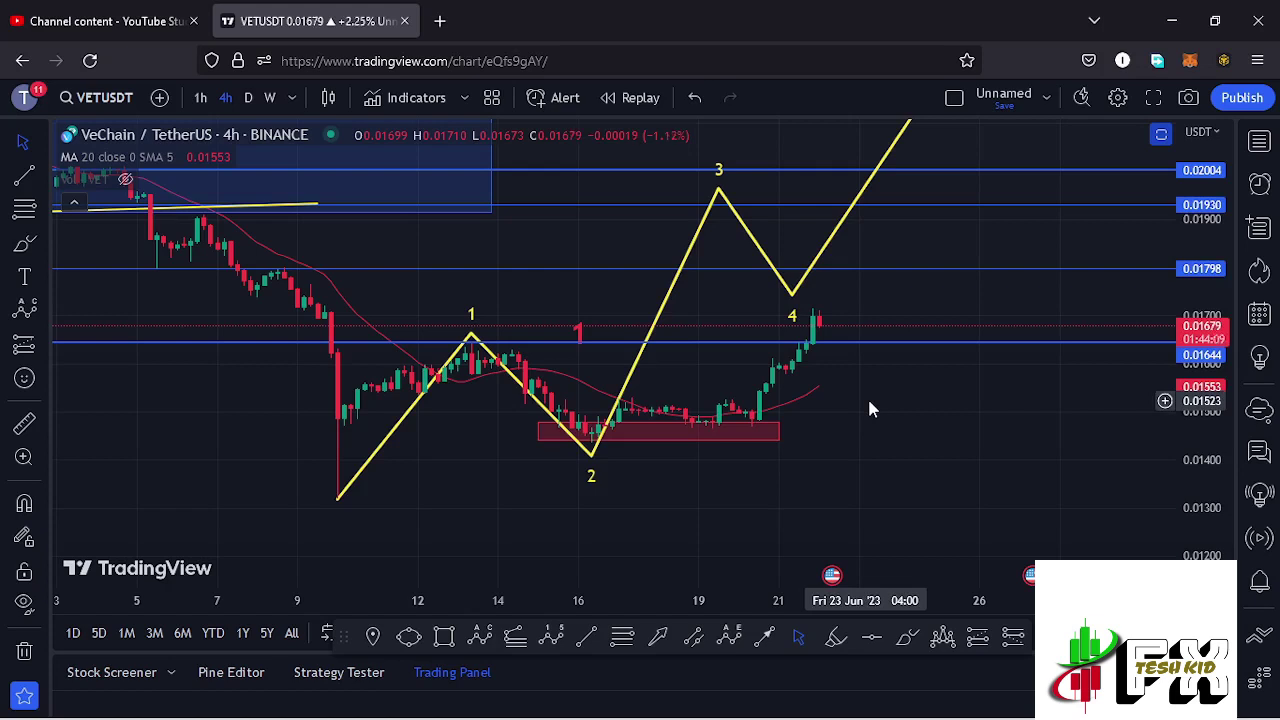
- Place a Trend-Based Fib Extension from the 10 Jun low at about 0.01323 through 0.01646 at wave 1 to about 0.01434
click(516, 636)
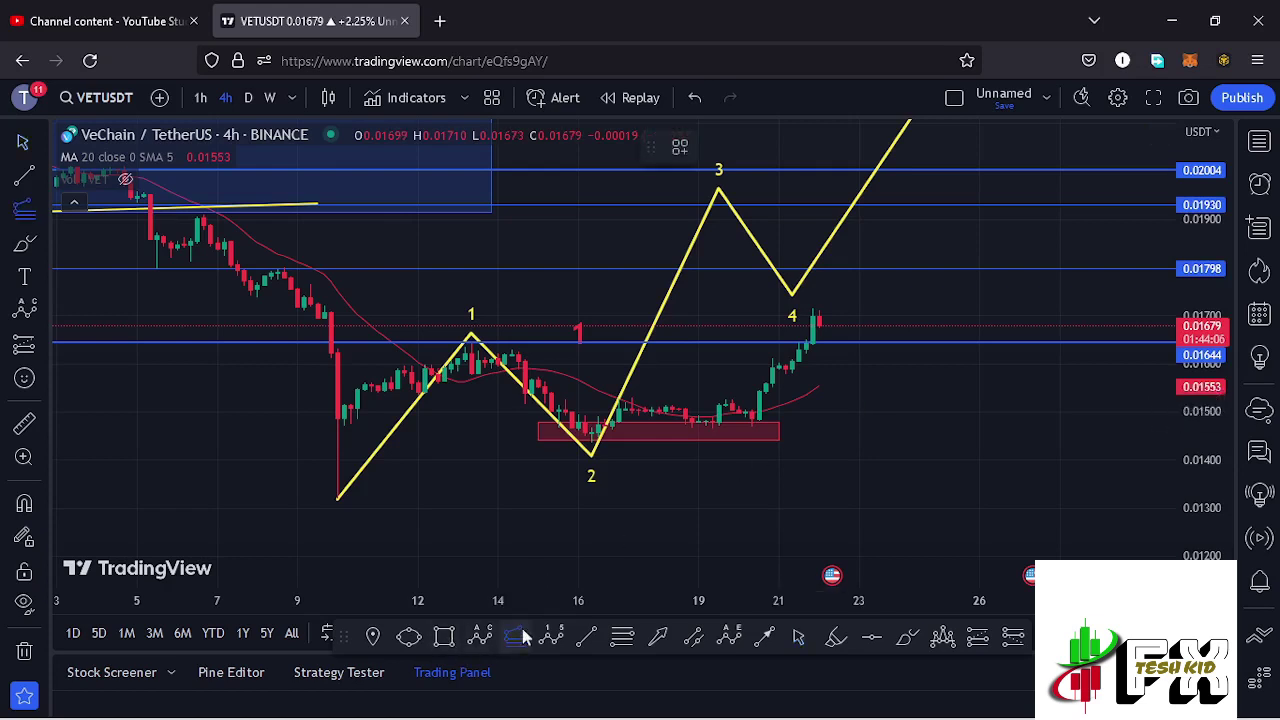
click(338, 497)
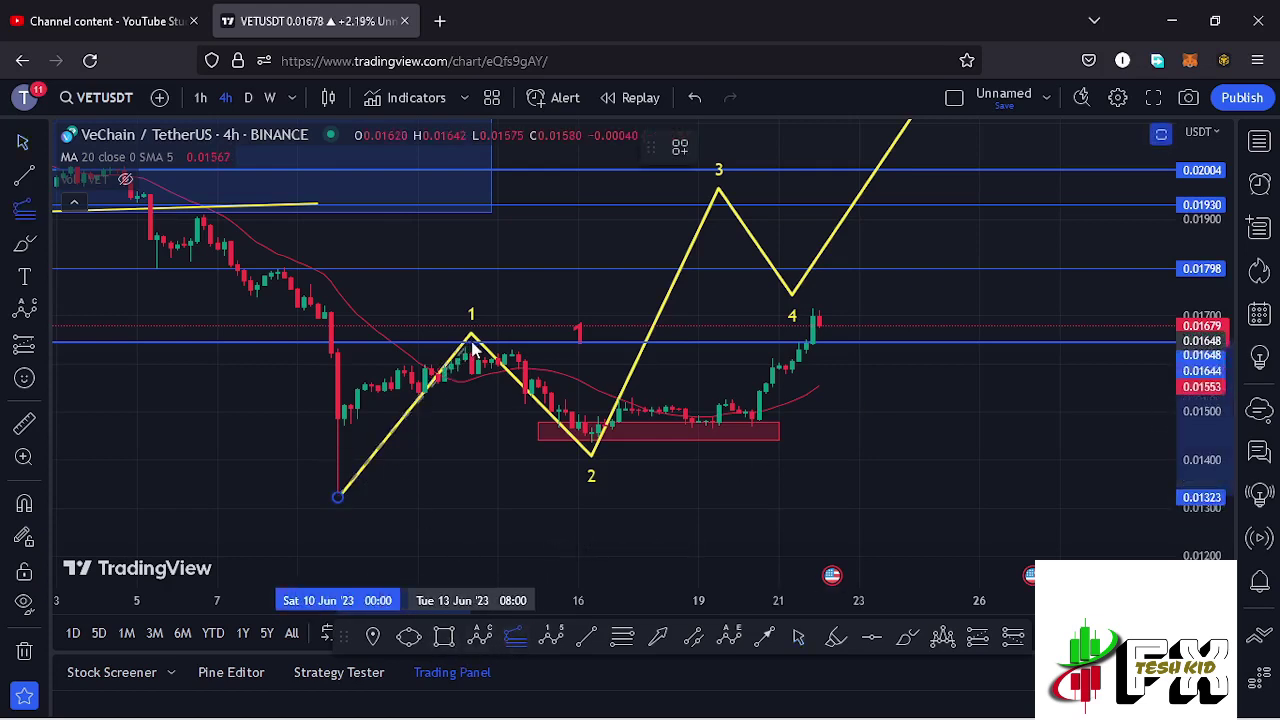
click(472, 340)
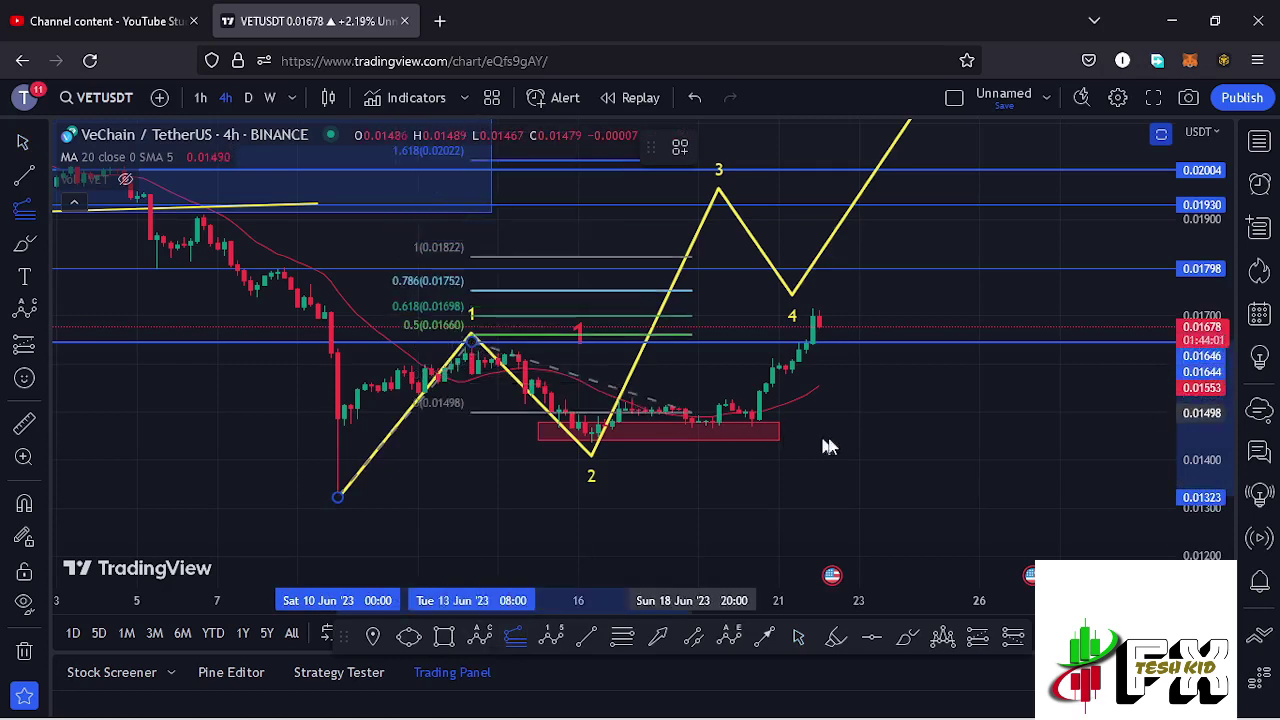
click(944, 441)
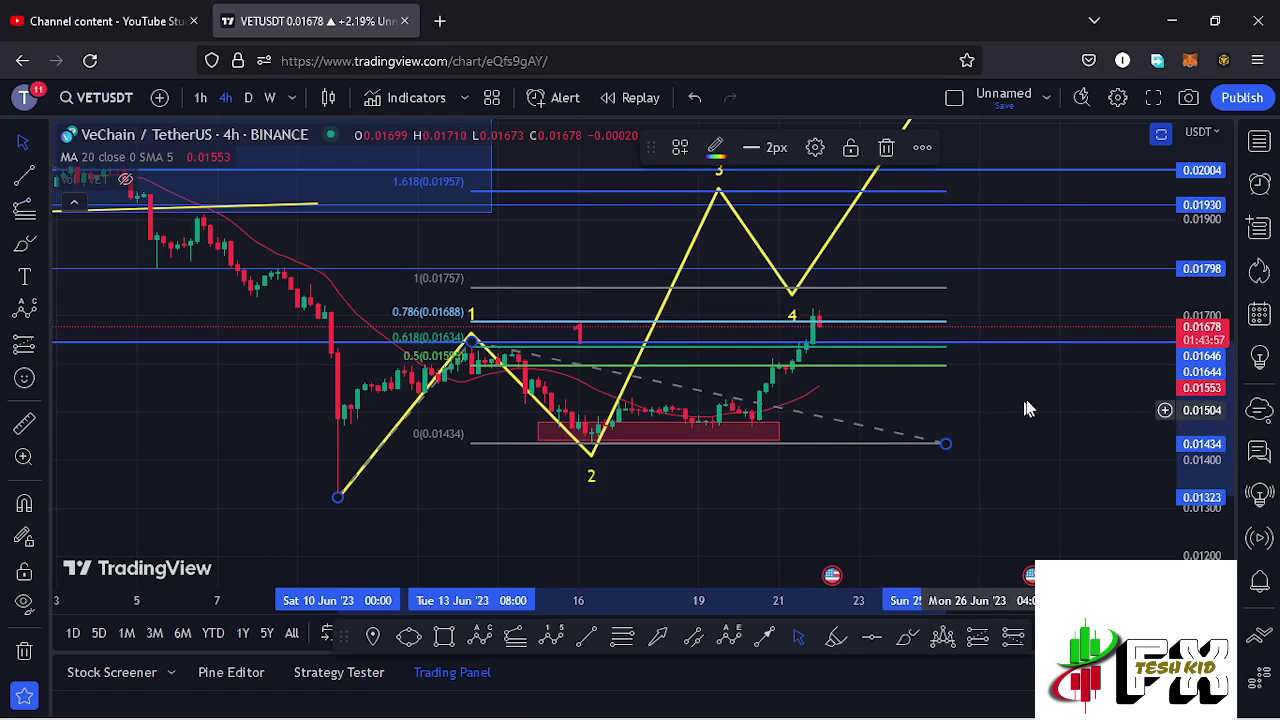
drag(1048, 383, 1044, 403)
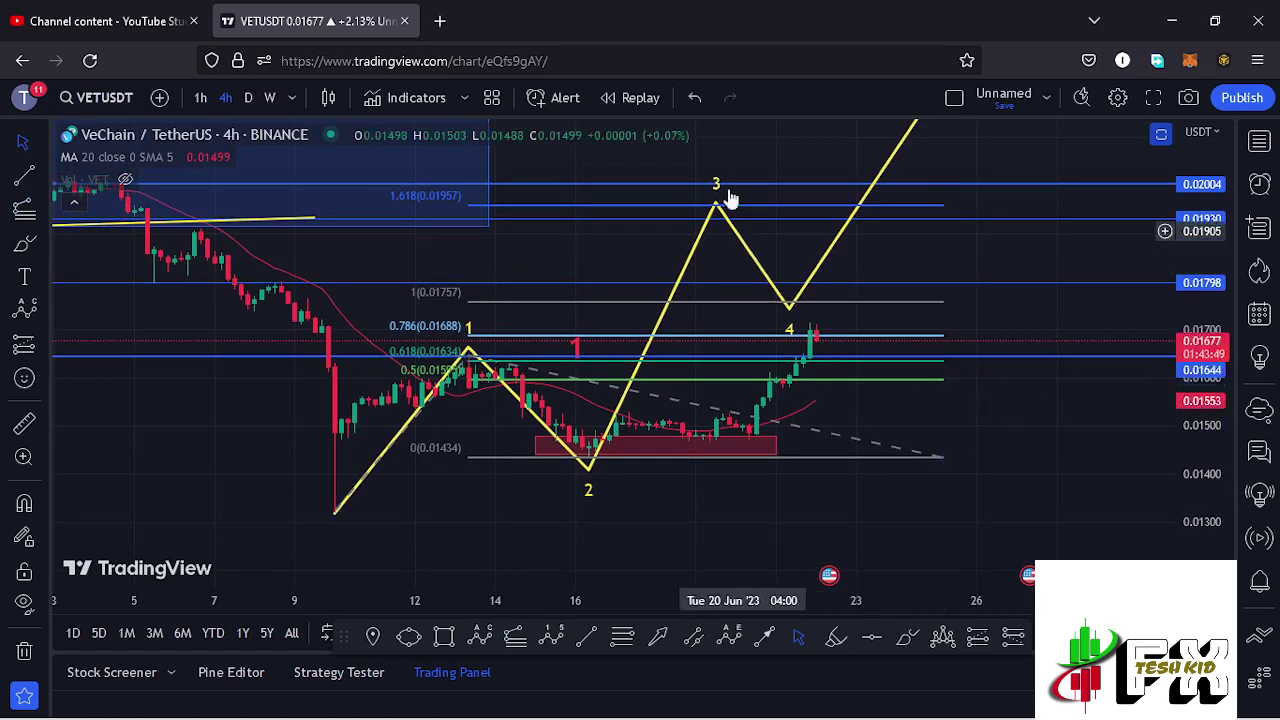
- Move Elliott wave point 3 onto the 1.618 extension level at about 0.01960 and delete the Fib extension
mouse_move(721, 208)
mouse_down()
mouse_move(719, 220)
mouse_move(722, 210)
mouse_up()
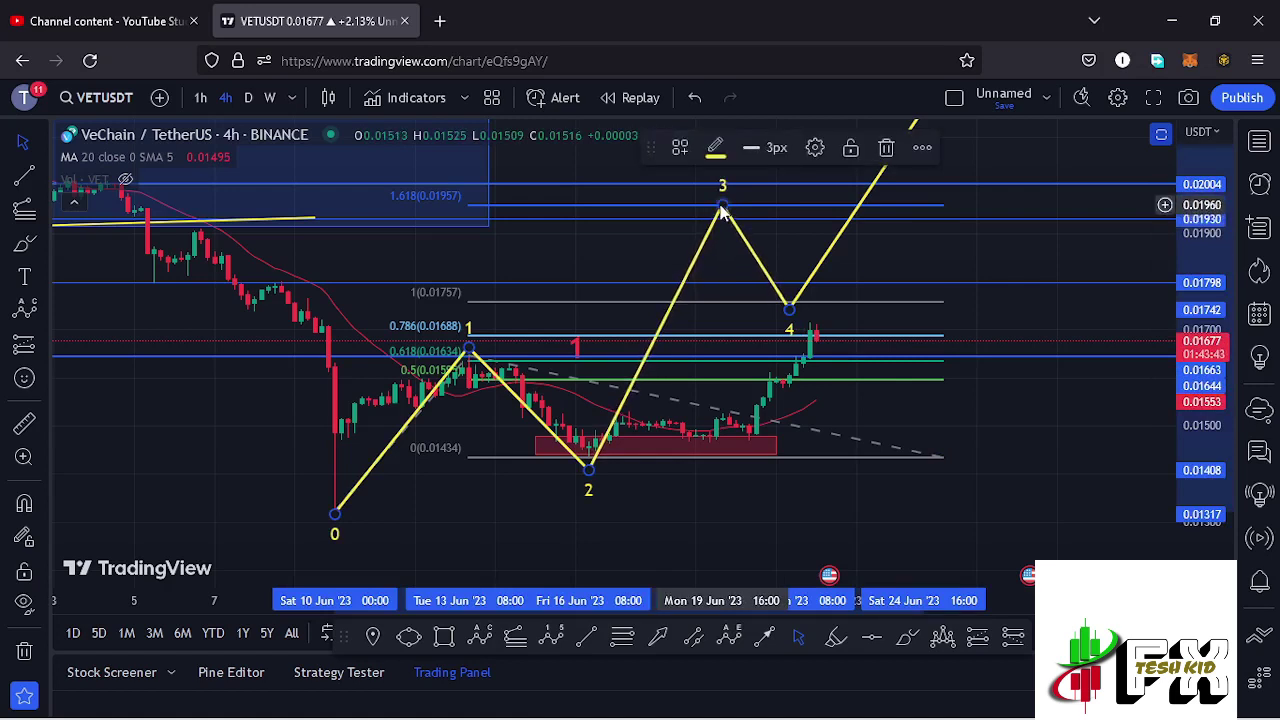
click(941, 457)
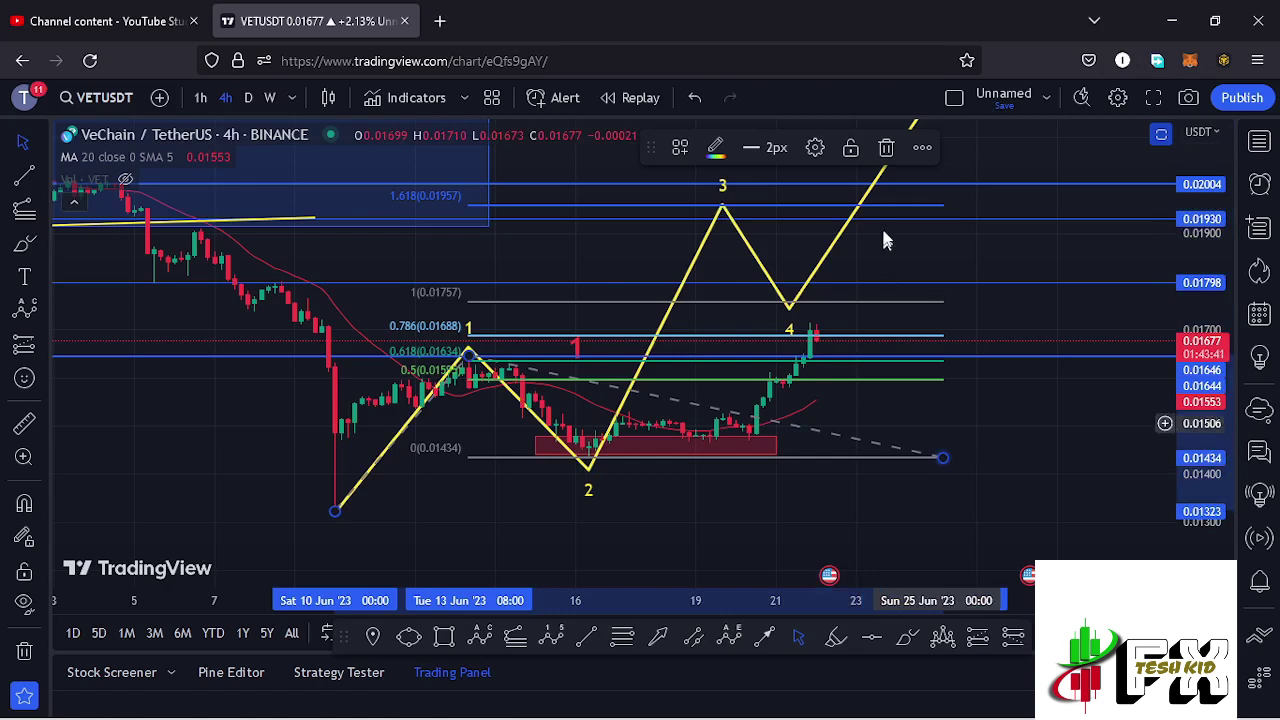
click(887, 148)
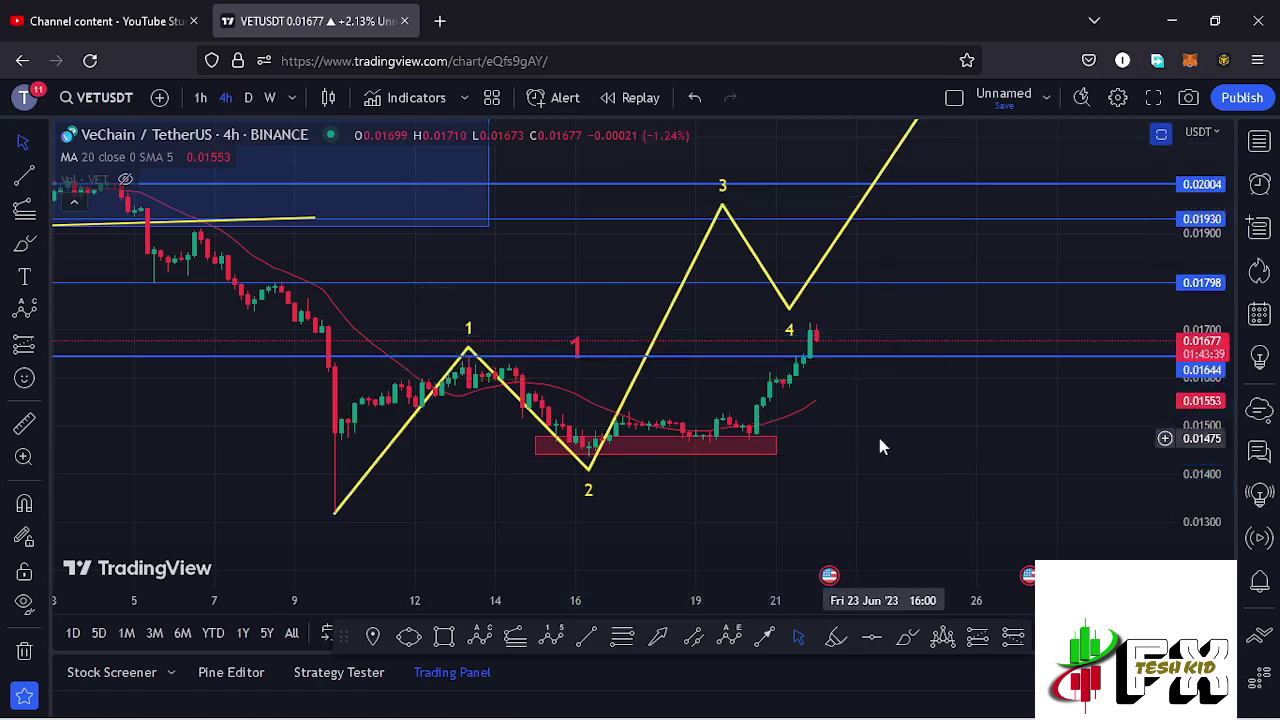
drag(923, 423, 883, 438)
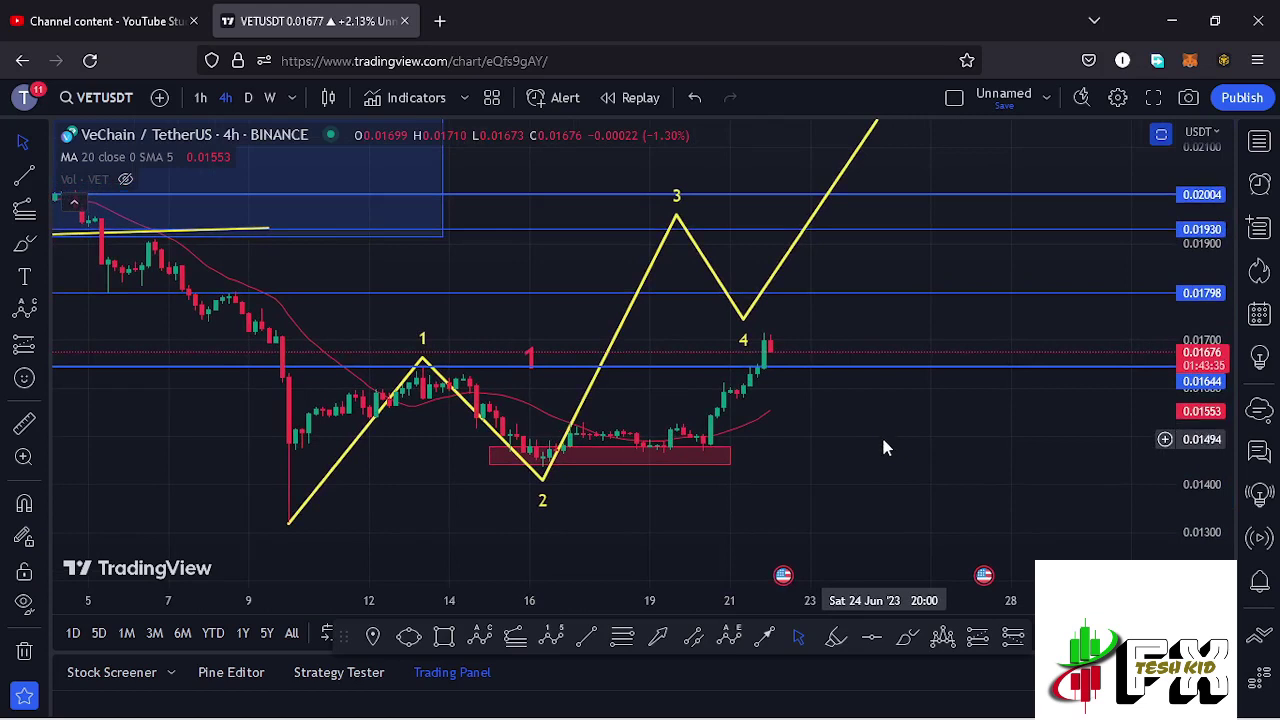
- Sketch a red Brush path rising above 0.01798, pulling back to that level and climbing to about 0.01942, and delete it
click(906, 638)
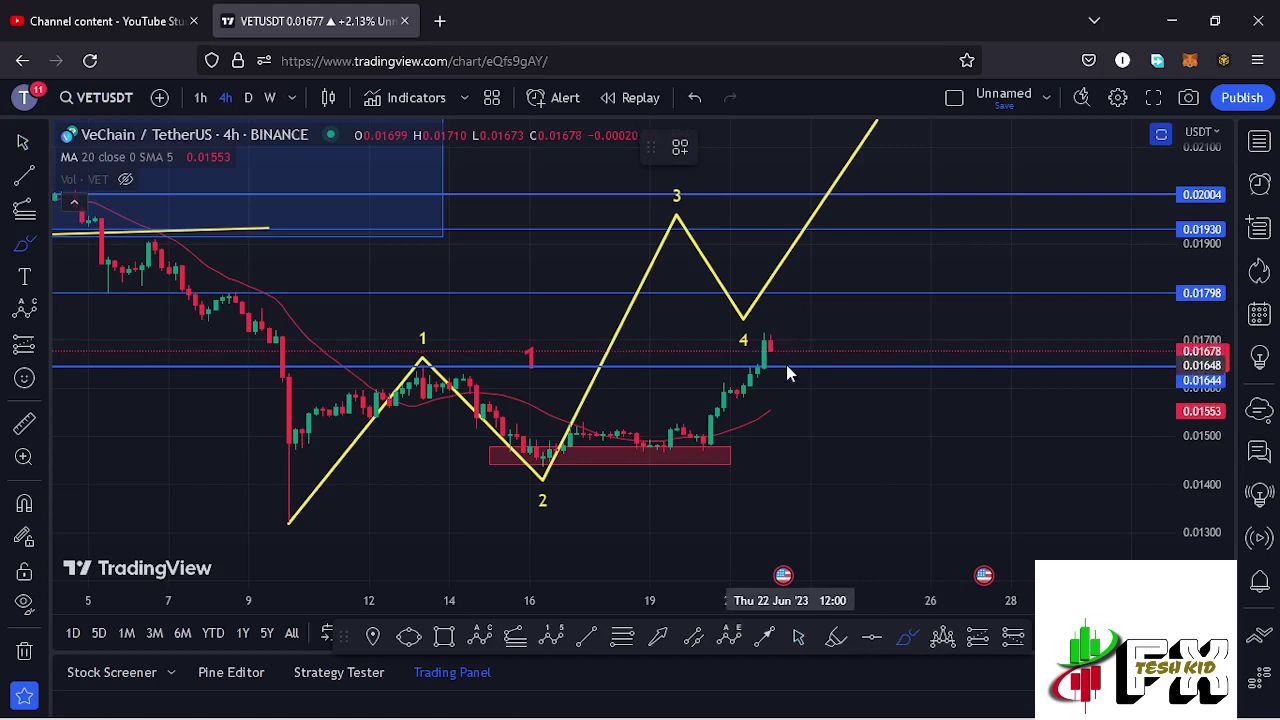
click(784, 365)
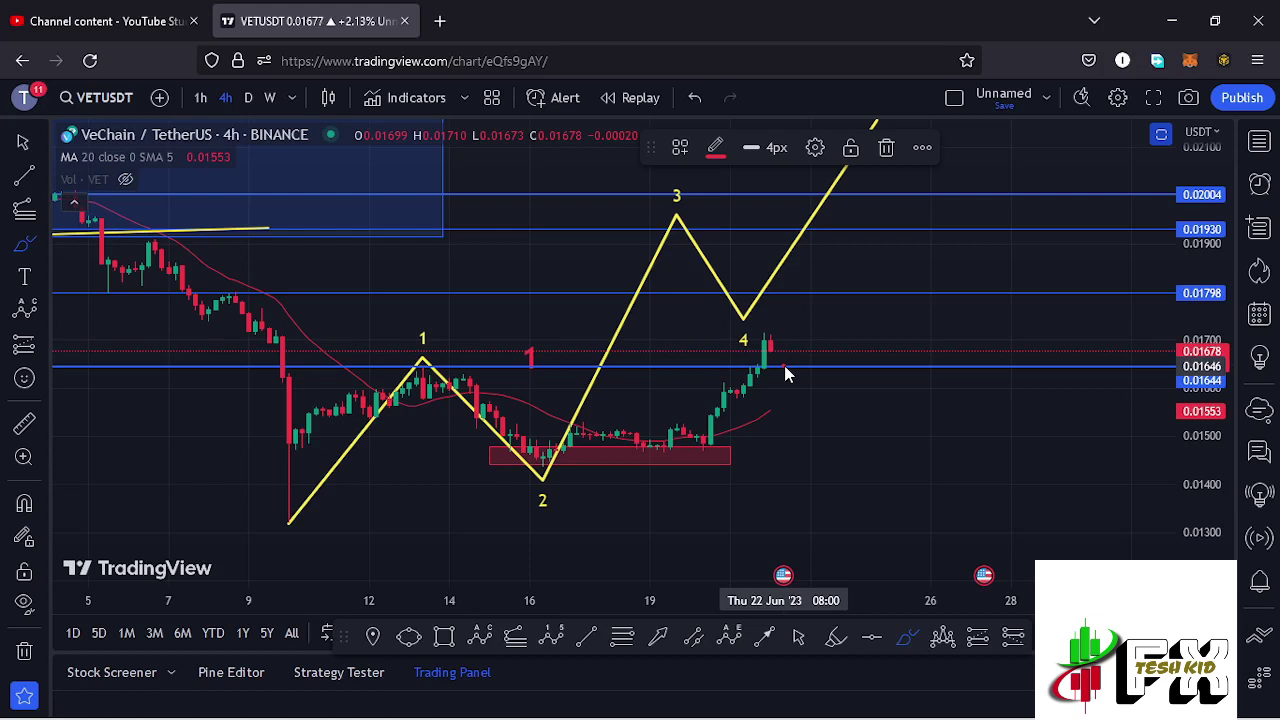
drag(784, 362, 818, 258)
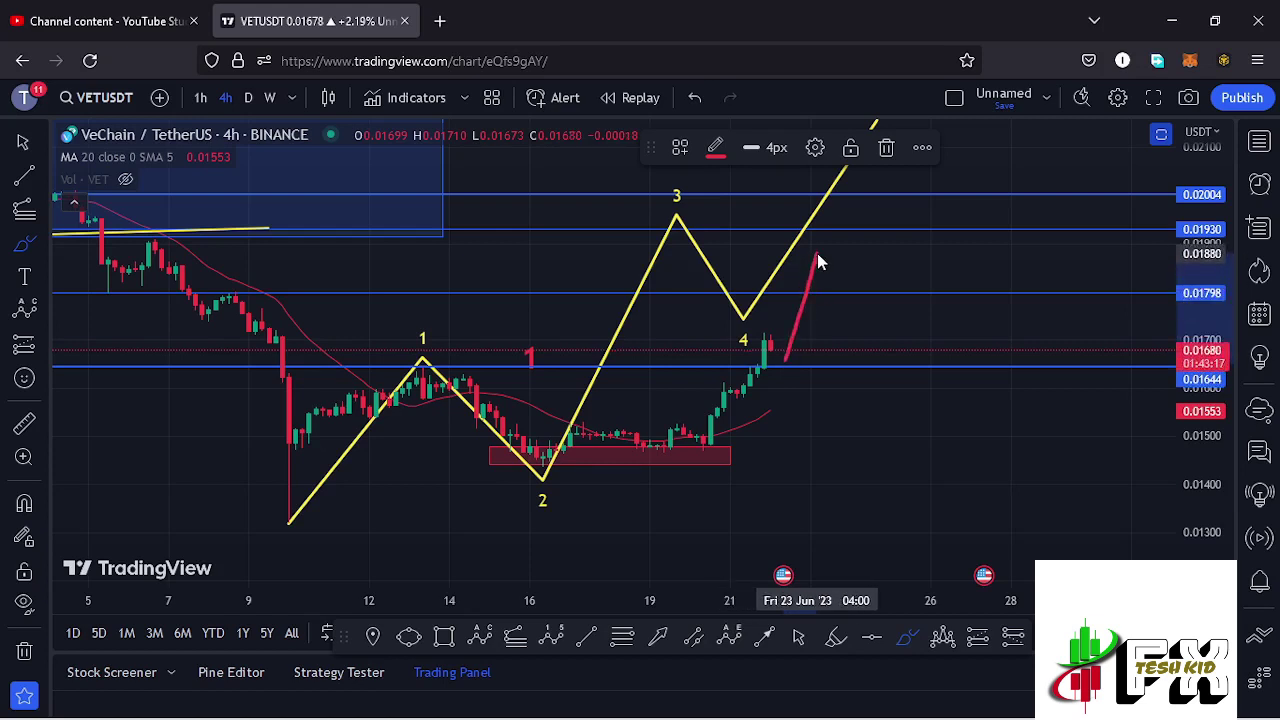
drag(820, 257, 846, 297)
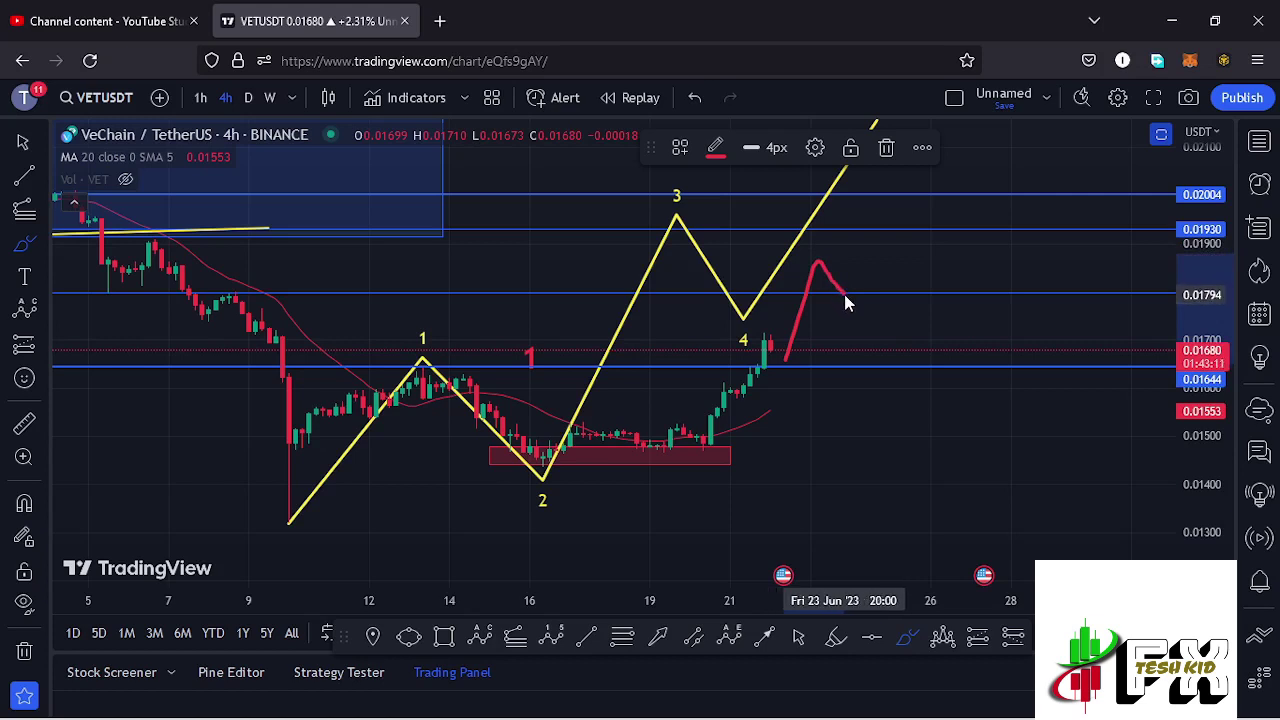
drag(845, 294, 882, 223)
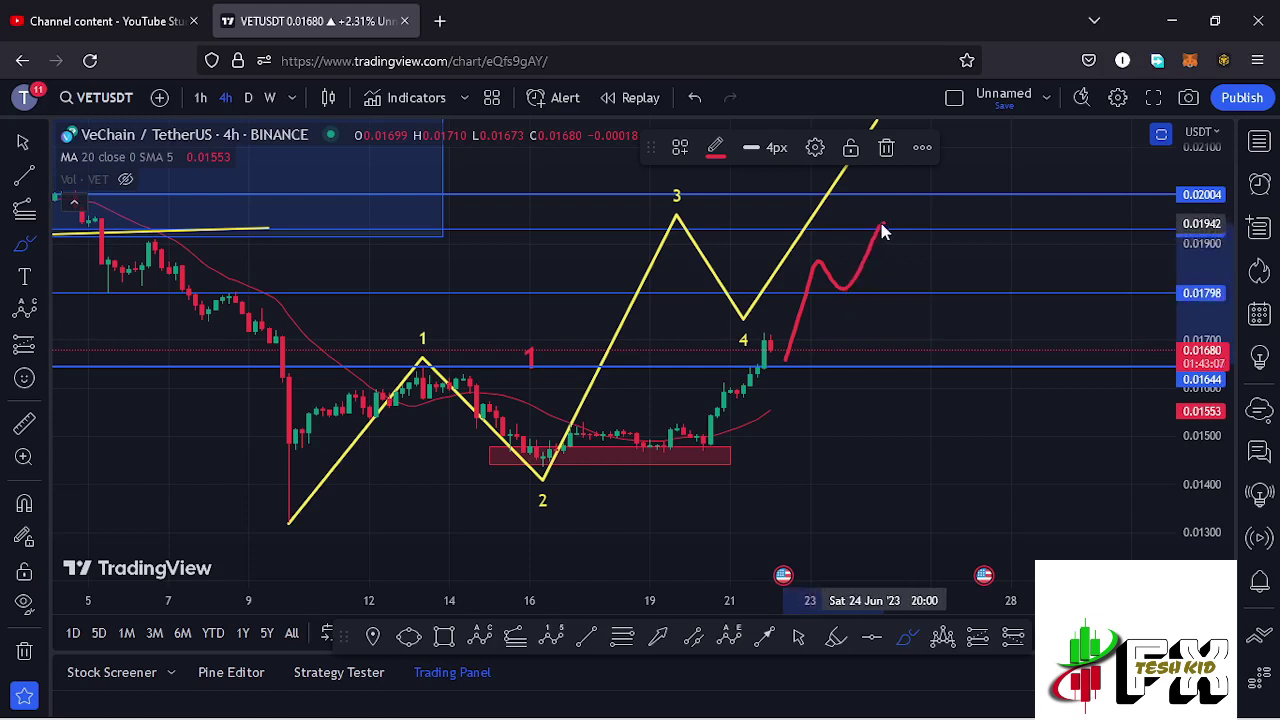
click(887, 148)
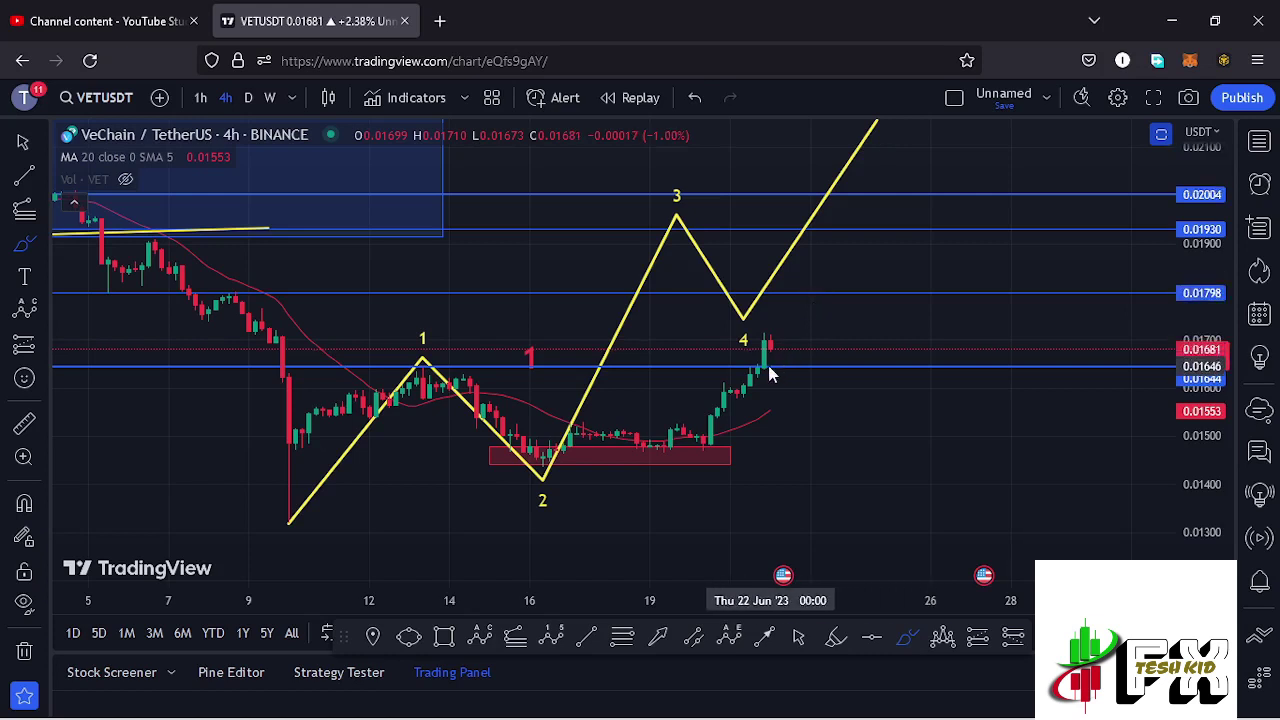
- Sketch red Brush paths from the current price that retest the 0.01644 level and climb toward 0.01930, and delete them
mouse_move(766, 352)
mouse_down()
mouse_move(779, 324)
mouse_move(796, 356)
mouse_up()
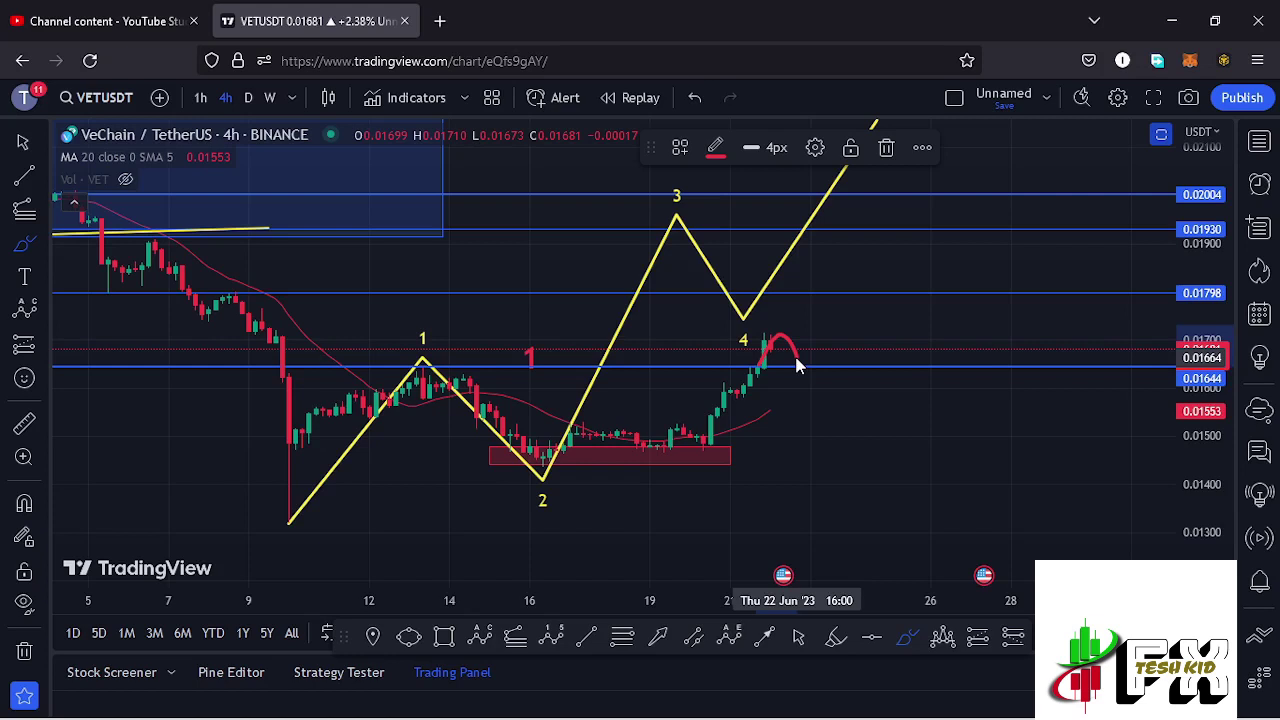
drag(796, 358, 801, 365)
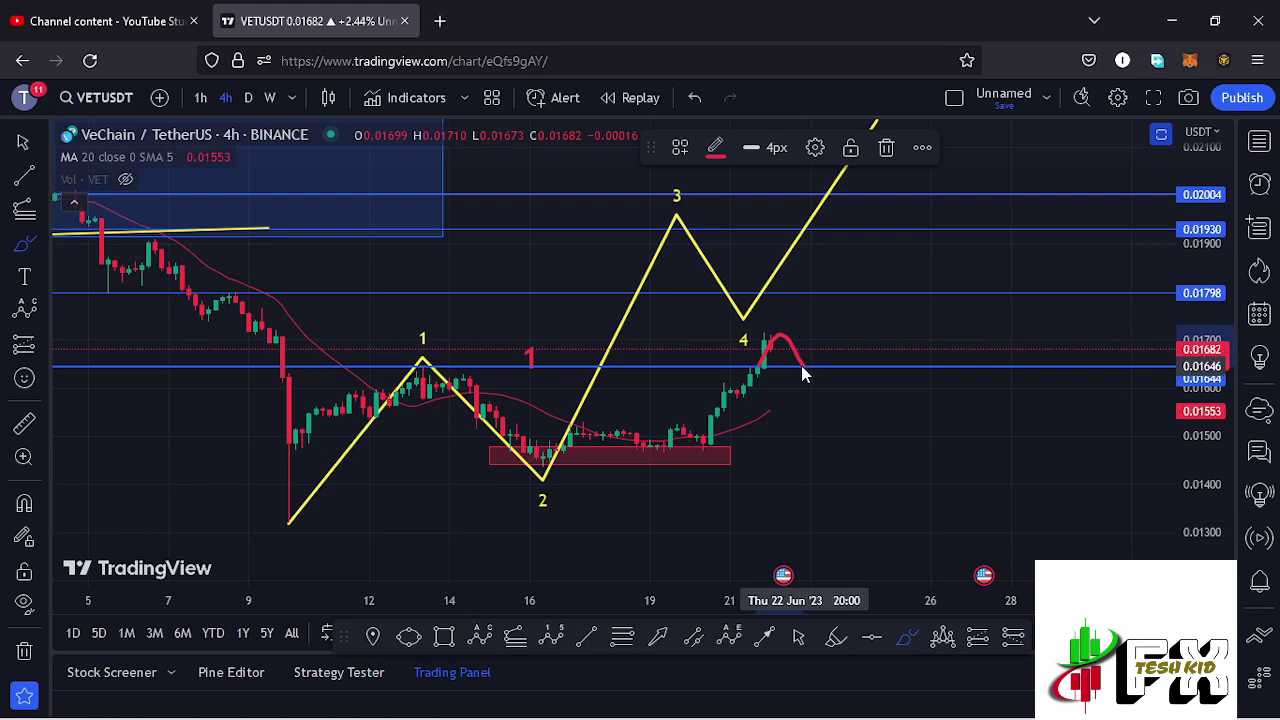
drag(801, 365, 869, 240)
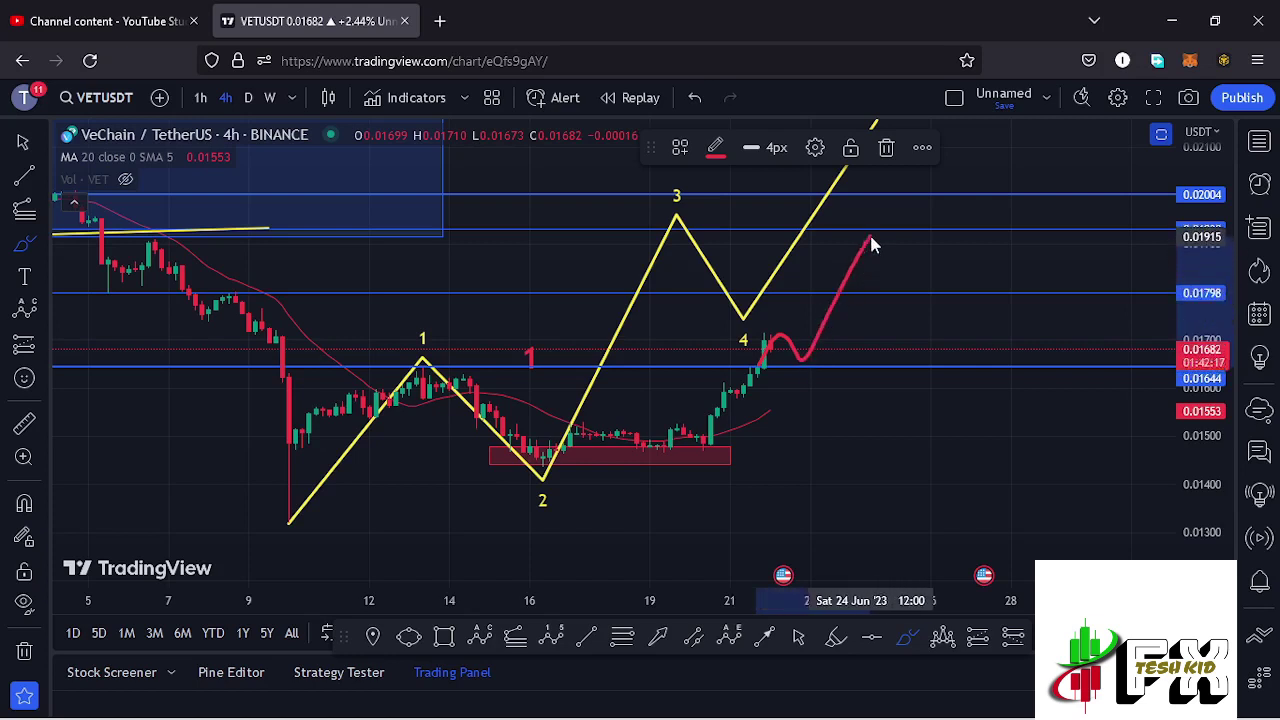
click(886, 148)
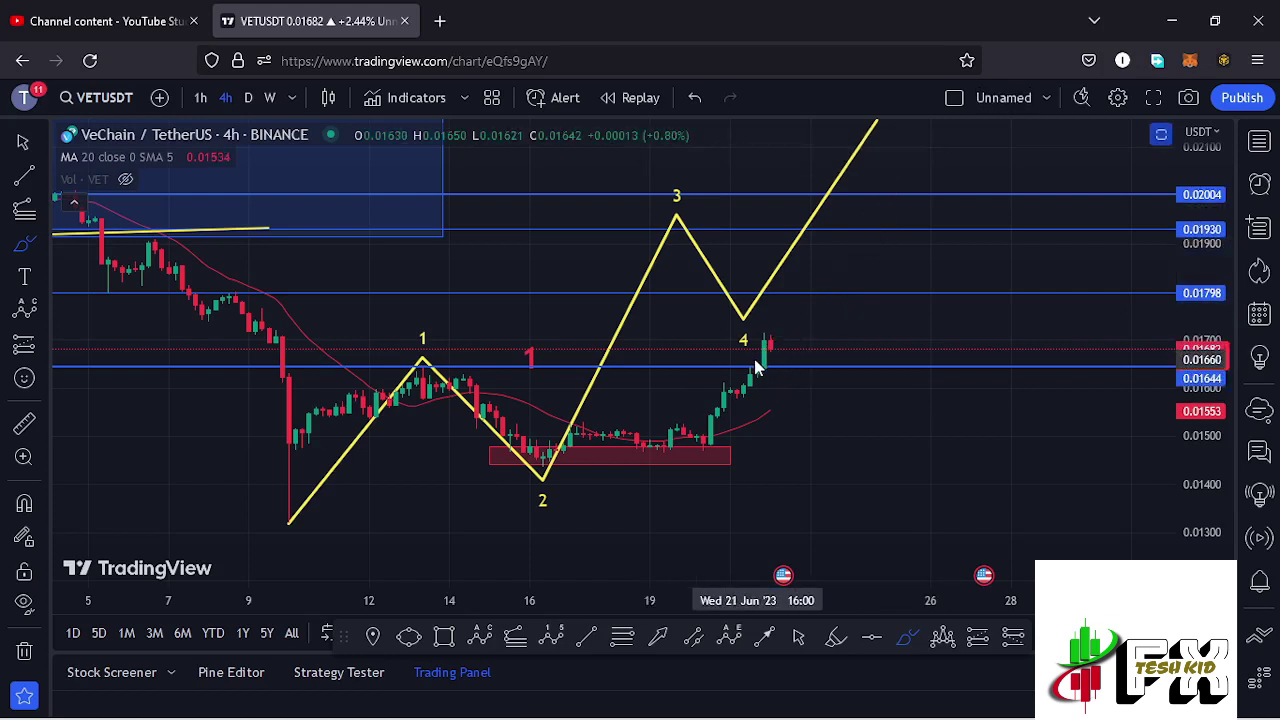
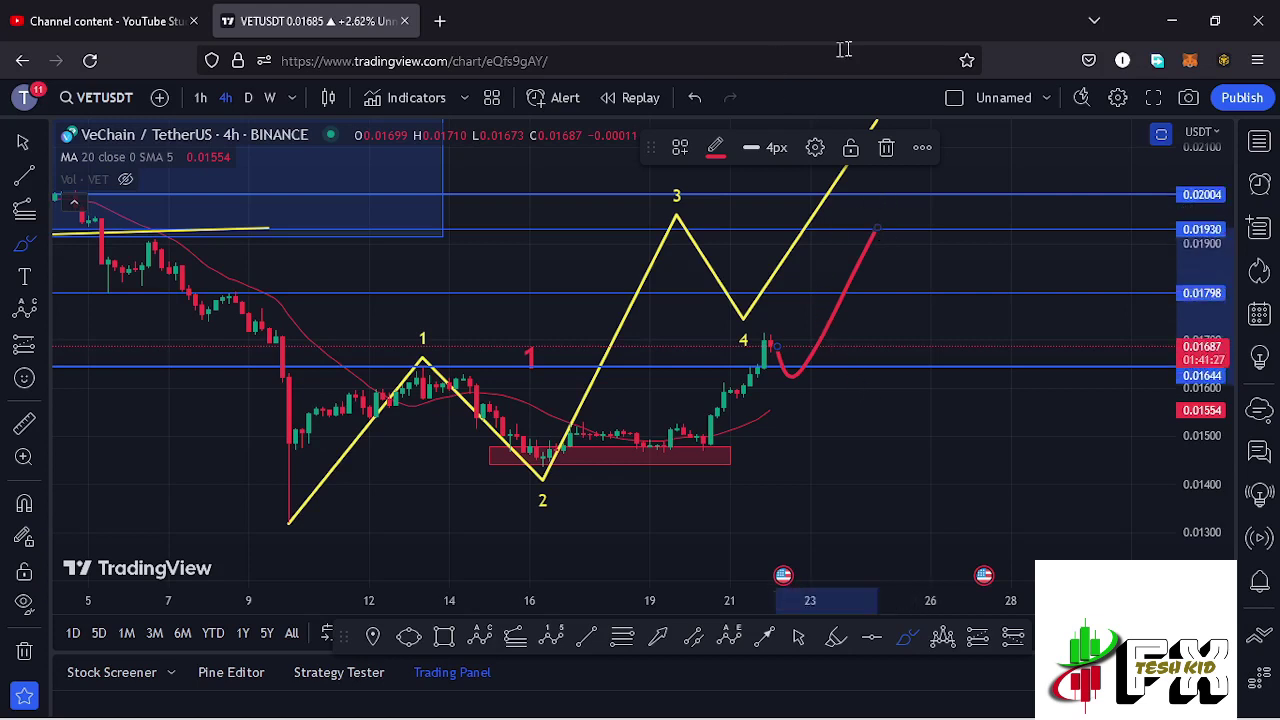
click(887, 149)
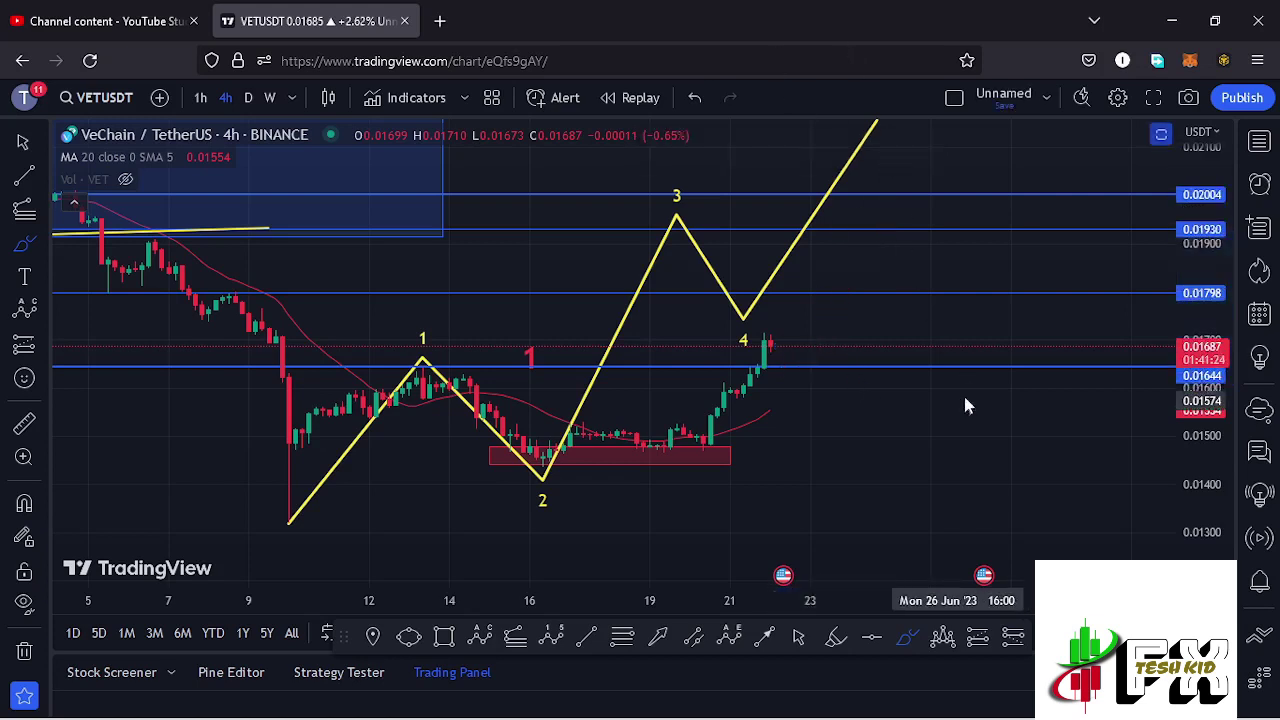
- Draw an ABC correction wave from wave 5 at about 0.02161, with A near 0.01895, B just above 0.02004 and C just below 0.01798
scroll(963, 393, down, 2)
drag(1210, 230, 1205, 295)
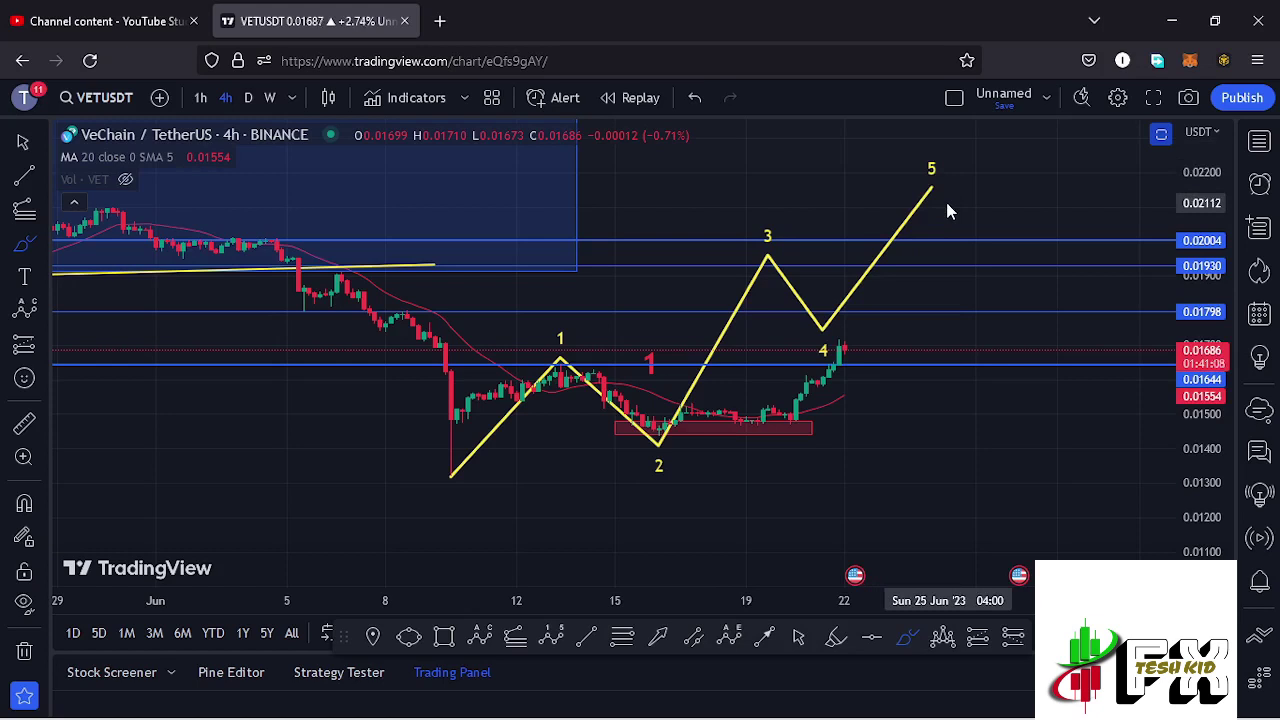
click(482, 636)
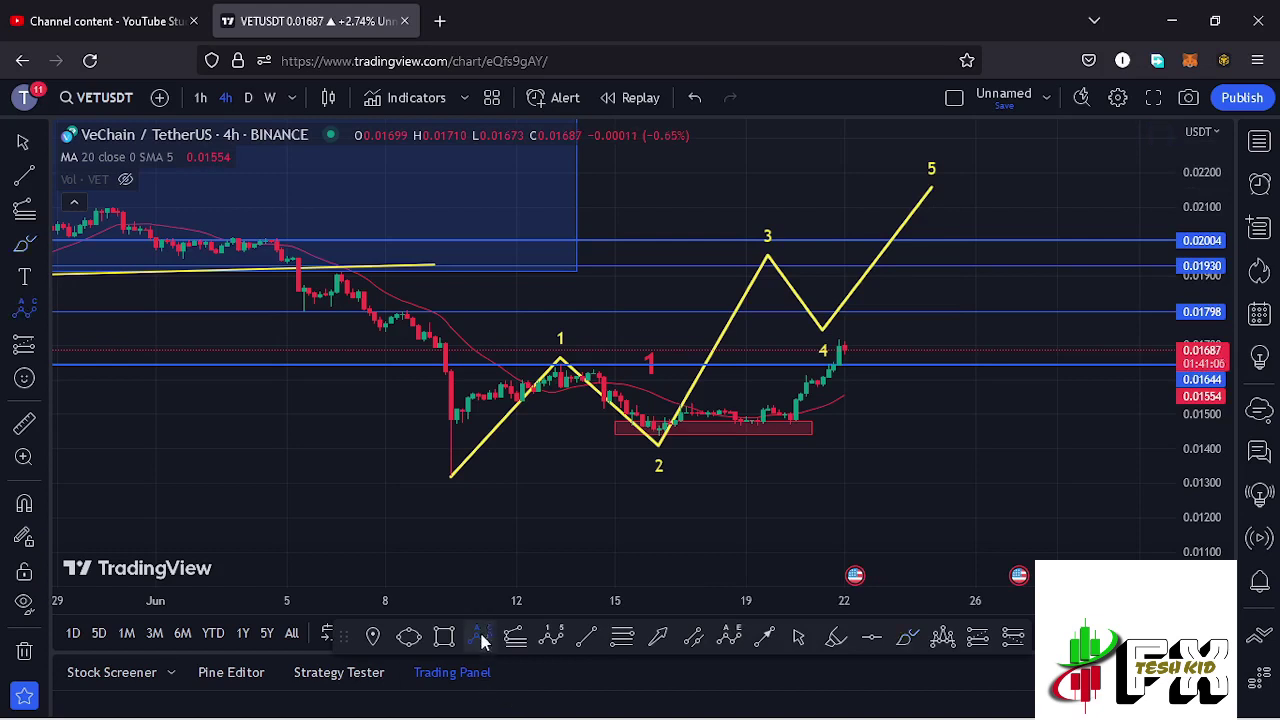
click(928, 187)
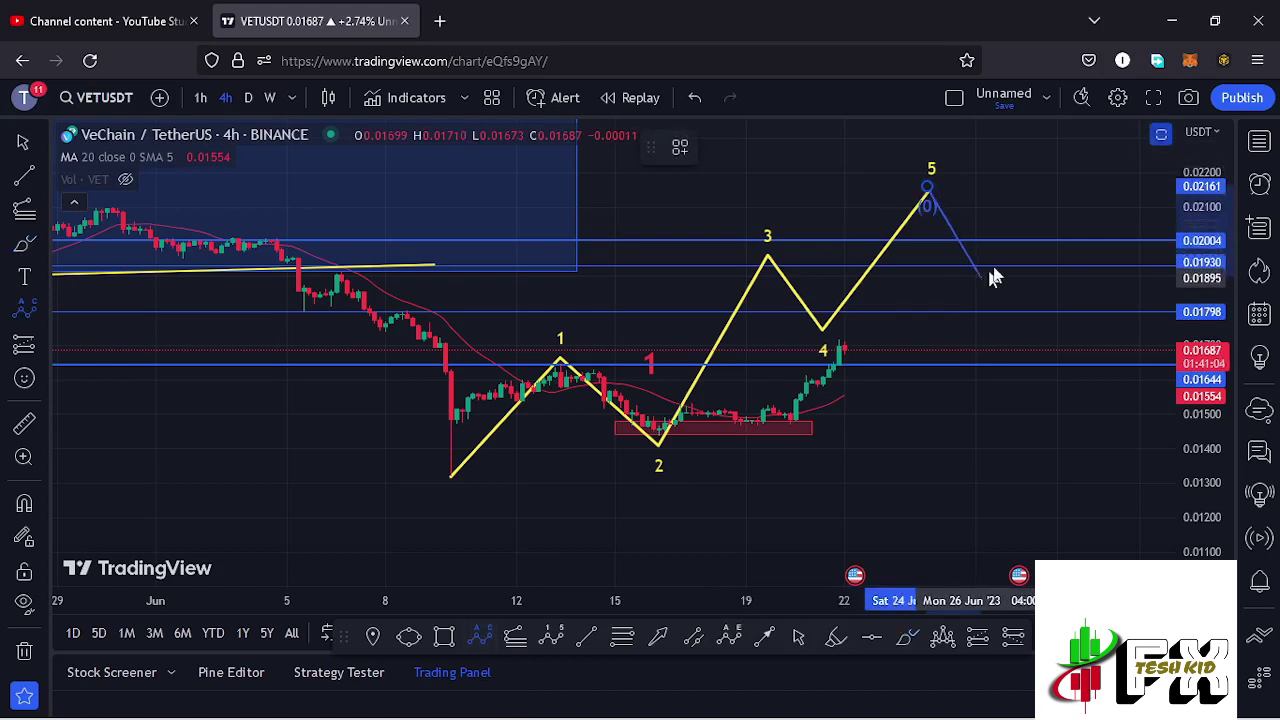
click(981, 278)
click(1019, 235)
click(1068, 320)
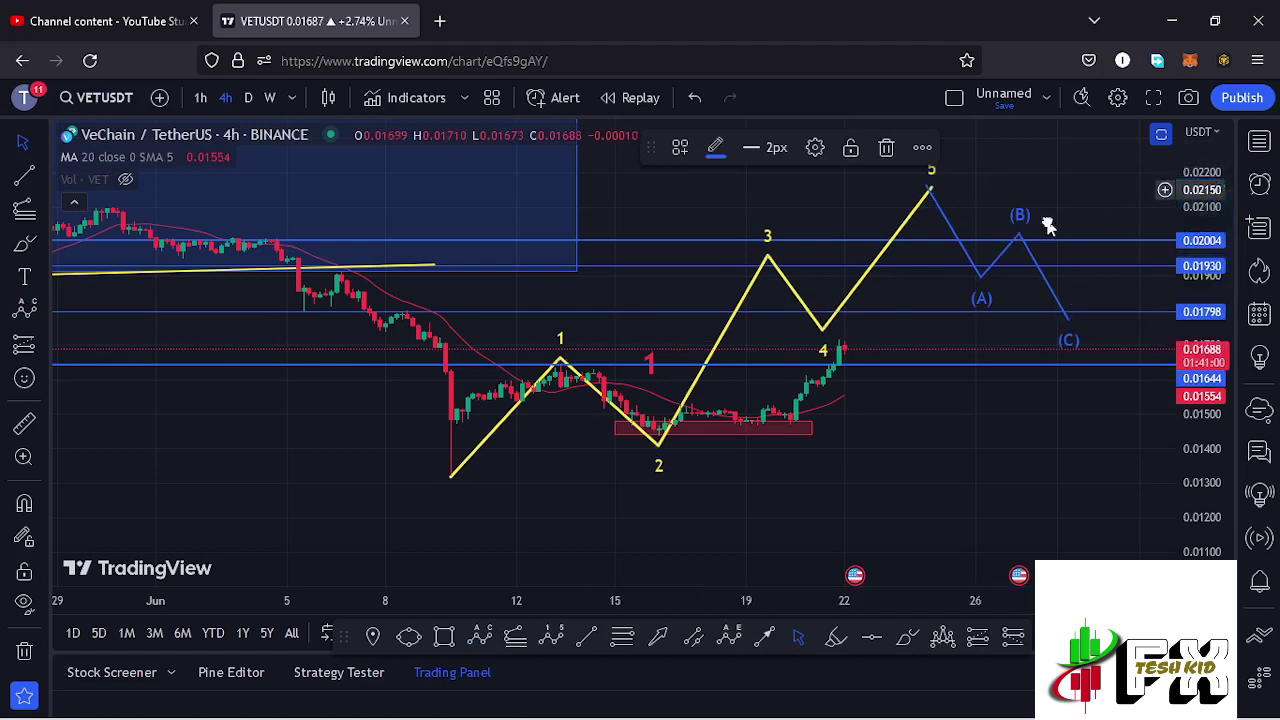
drag(1052, 225, 993, 253)
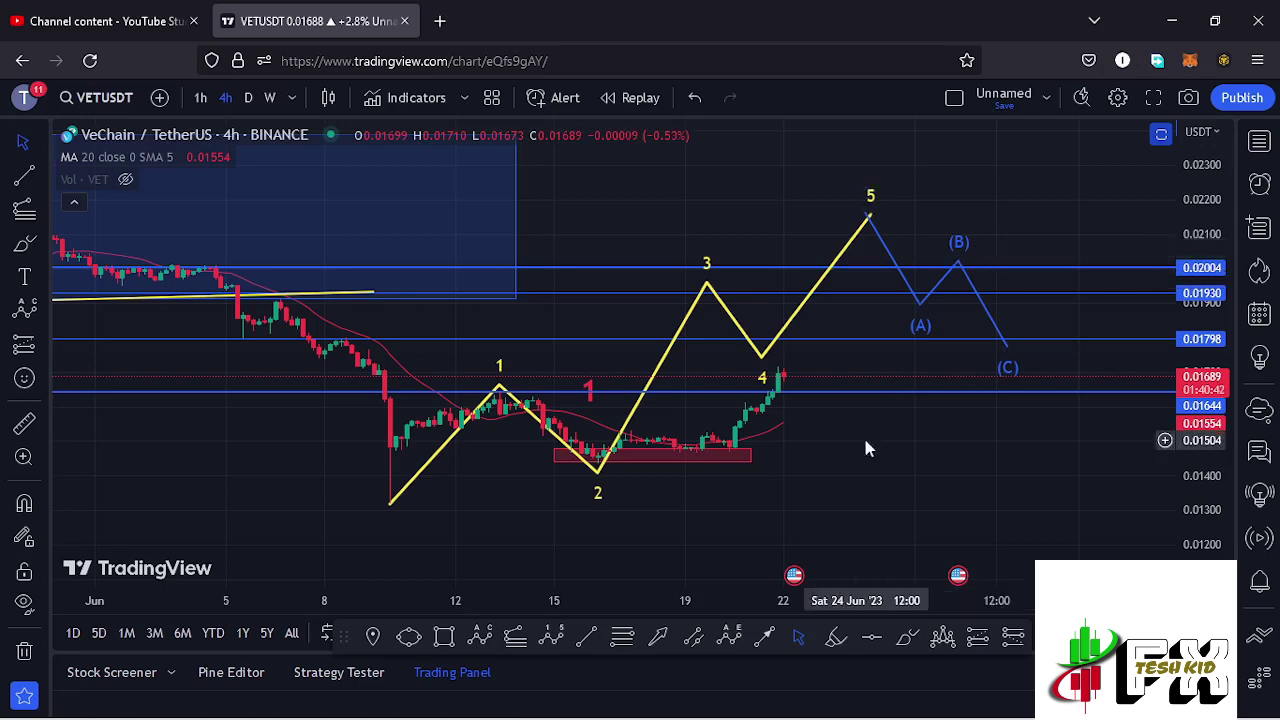
- Reveal the indicator panes and maximize RSI and MACD one at a time to examine momentum, restoring the chart layout after each
drag(1000, 584, 1003, 538)
click(1160, 540)
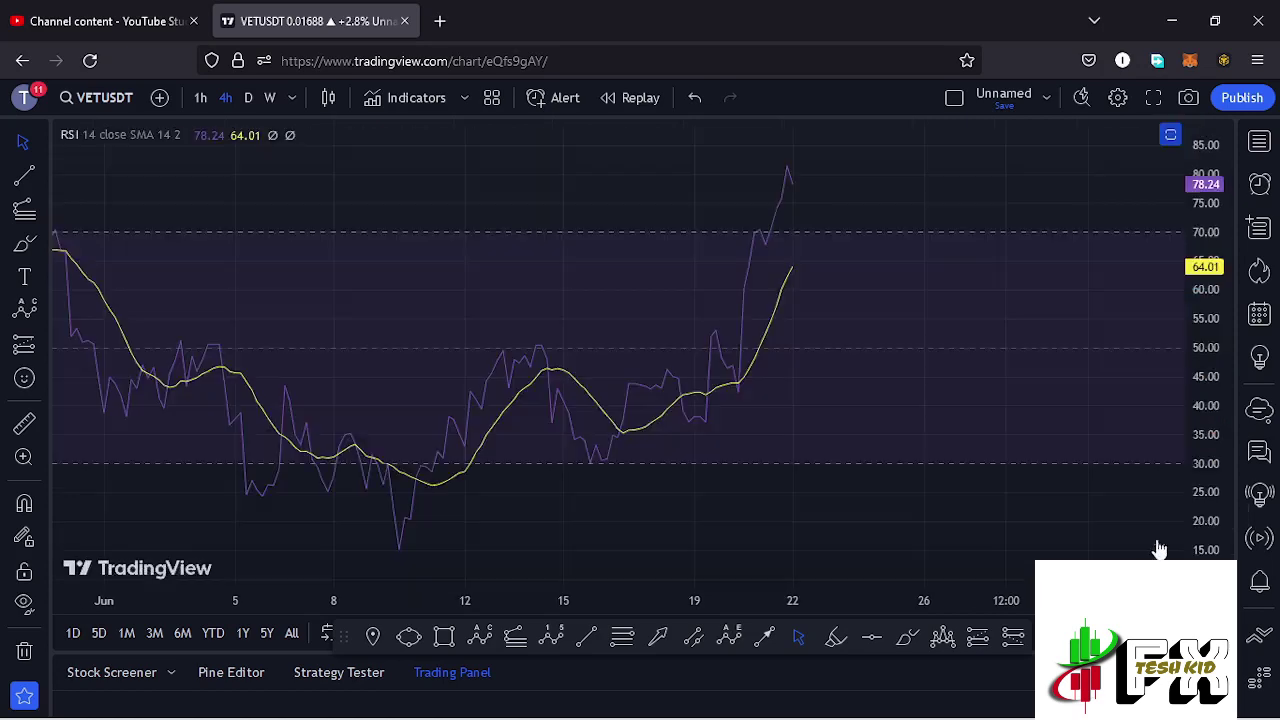
click(1171, 138)
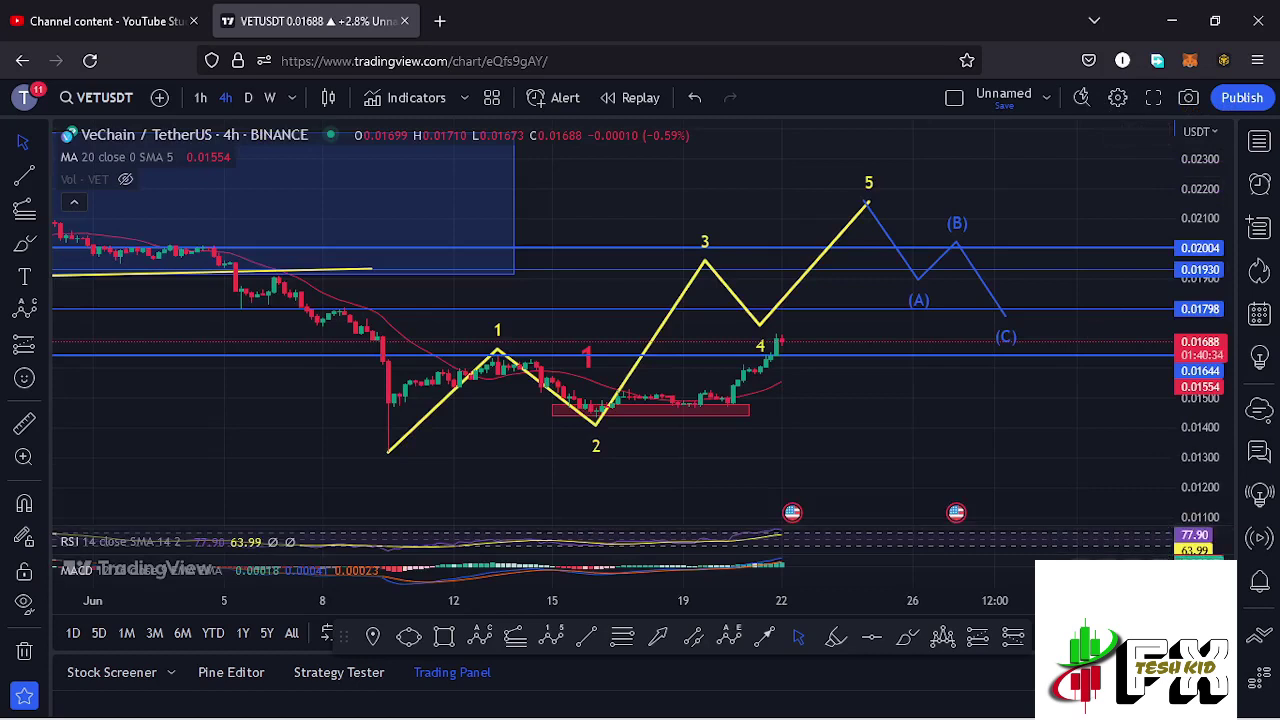
click(1160, 567)
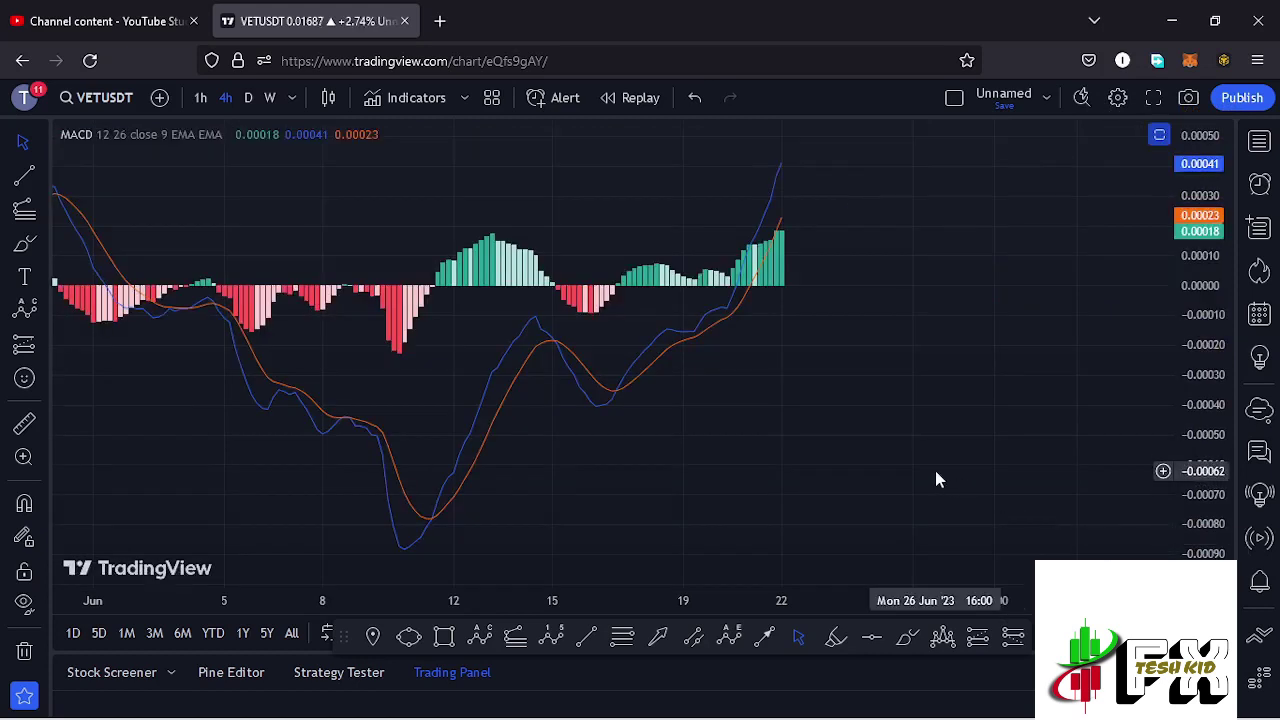
double_click(861, 442)
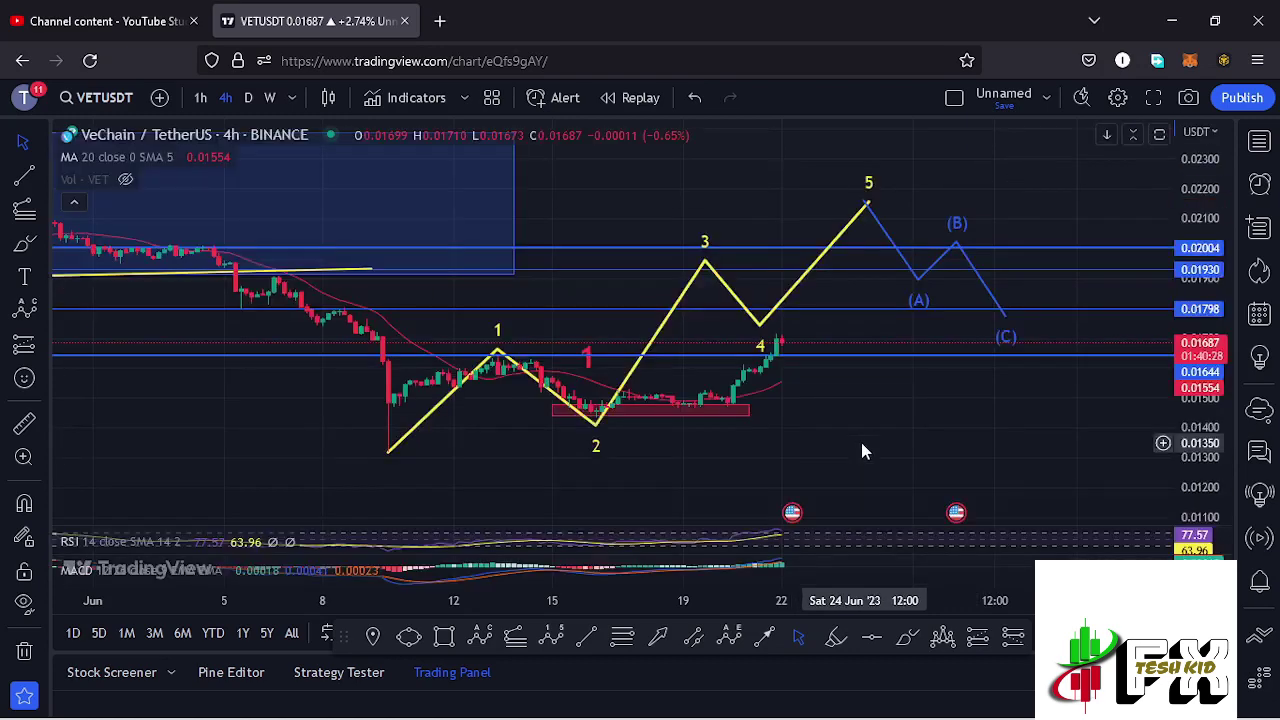